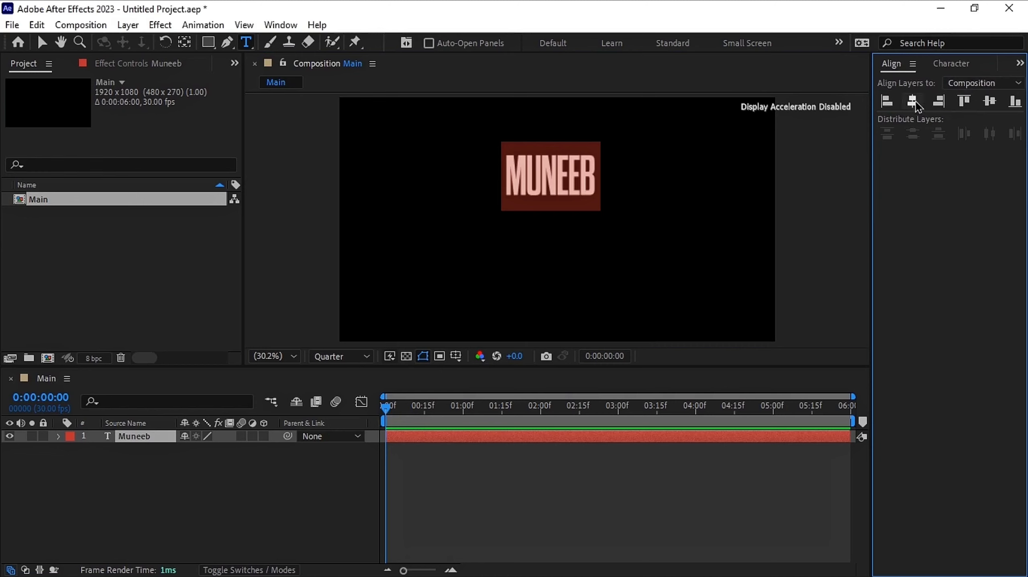
Center the text layer in the composition and center its anchor point on the text content
click(915, 102)
click(990, 103)
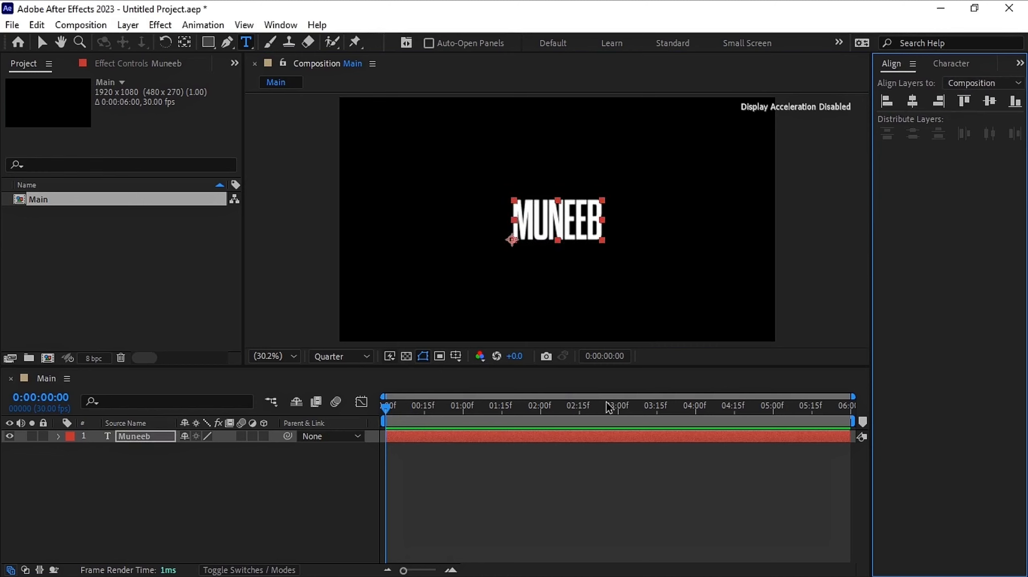
click(420, 436)
key(y)
key(ctrl+alt+Home)
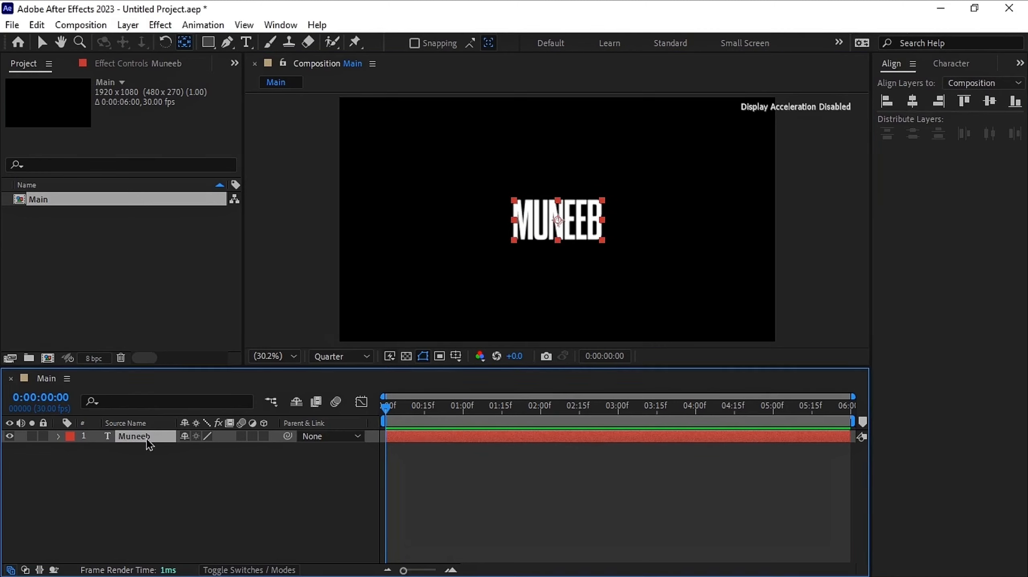
key(v)
Switch the composition's 3D renderer to Cinema 4D in the composition settings
click(66, 25)
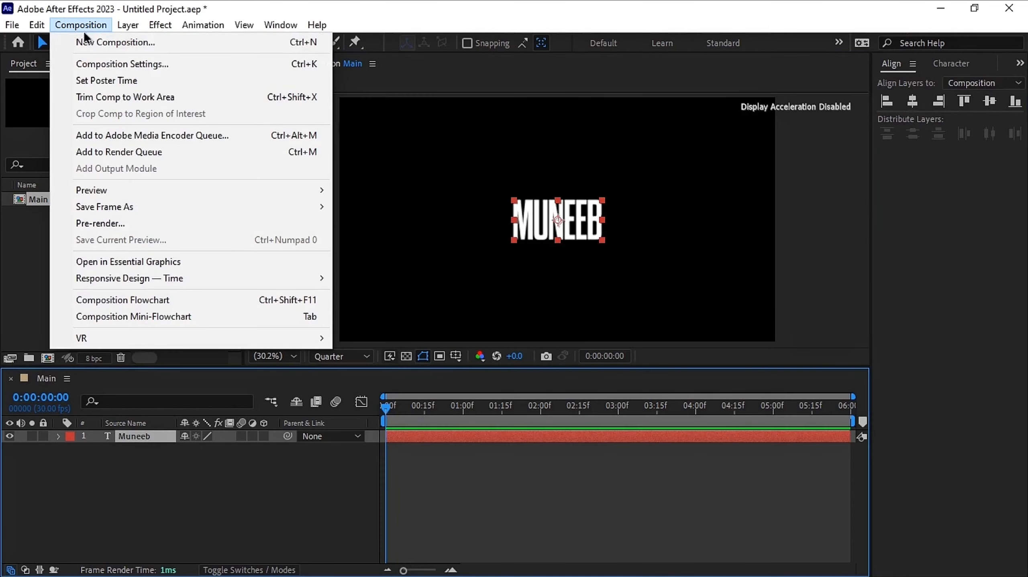
click(110, 64)
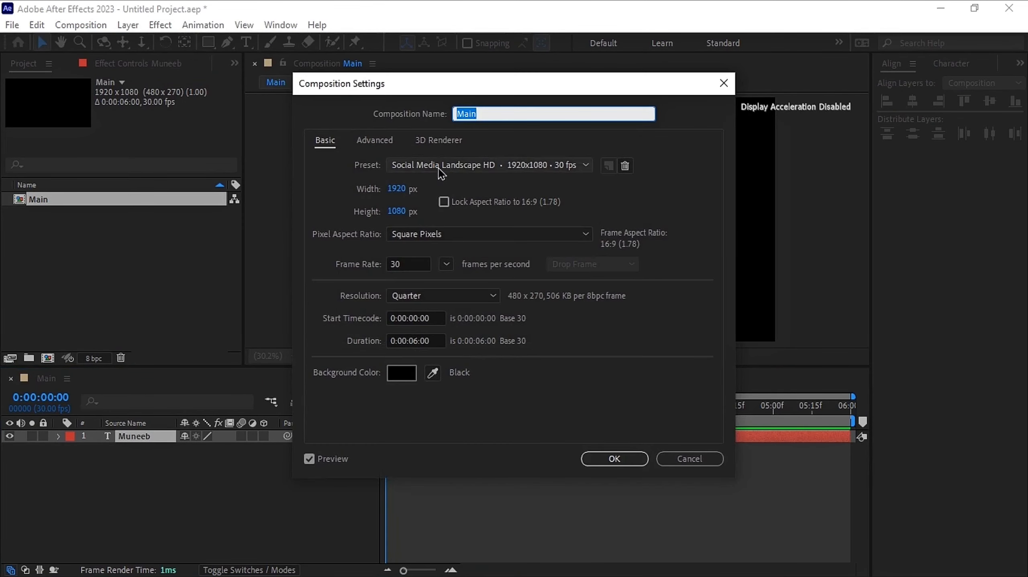
click(441, 147)
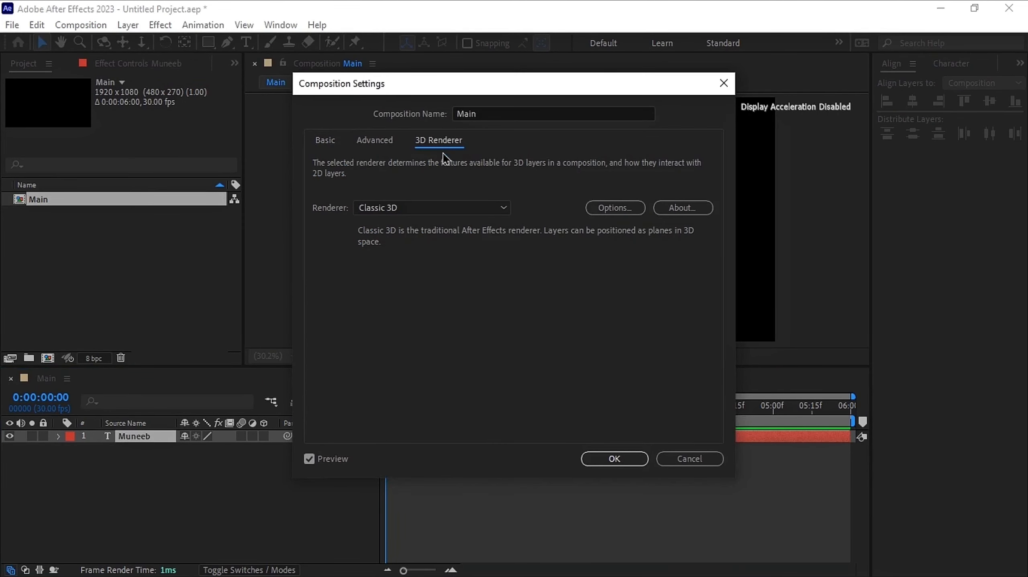
click(476, 209)
click(465, 242)
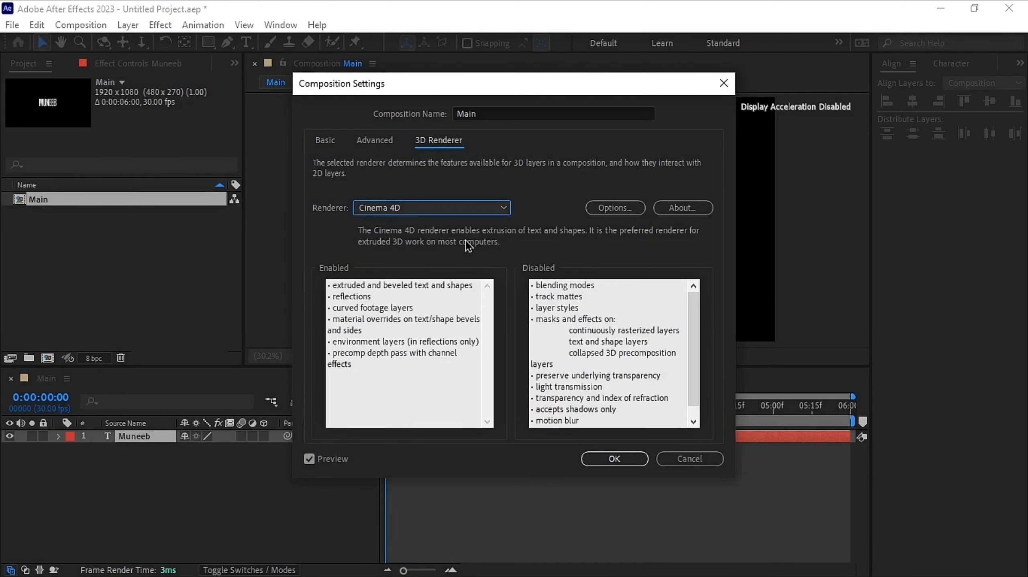
click(604, 208)
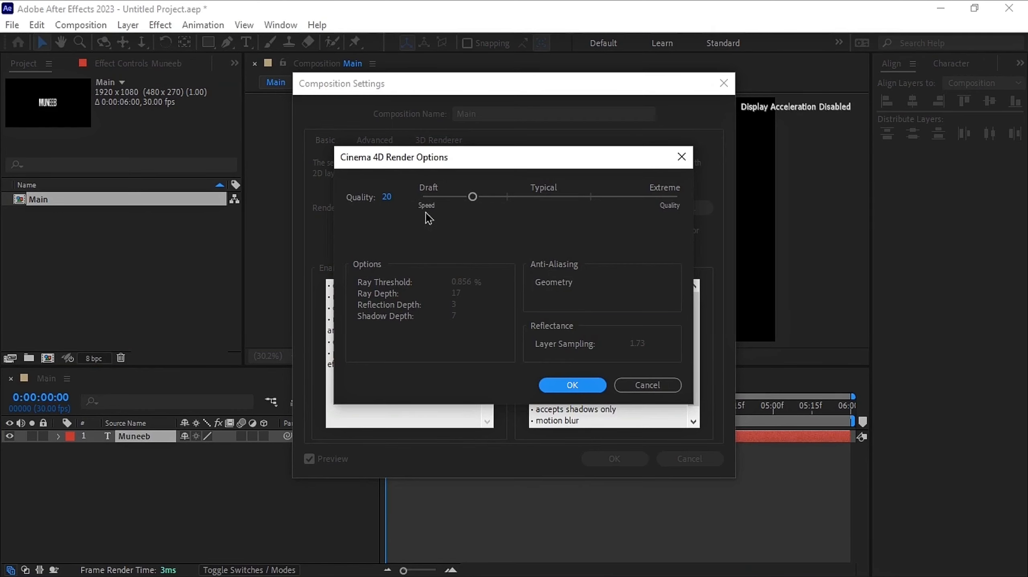
click(580, 388)
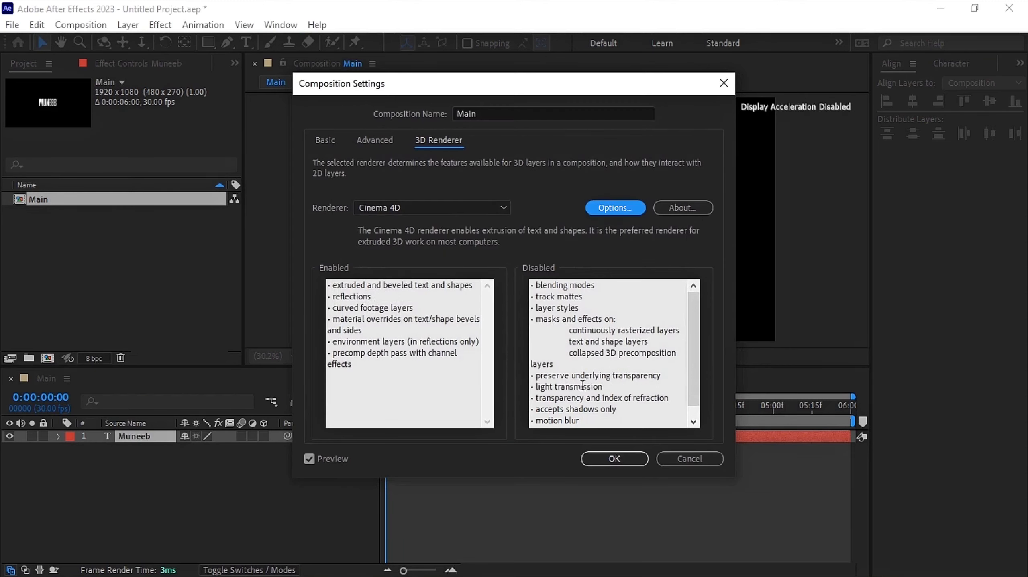
click(615, 459)
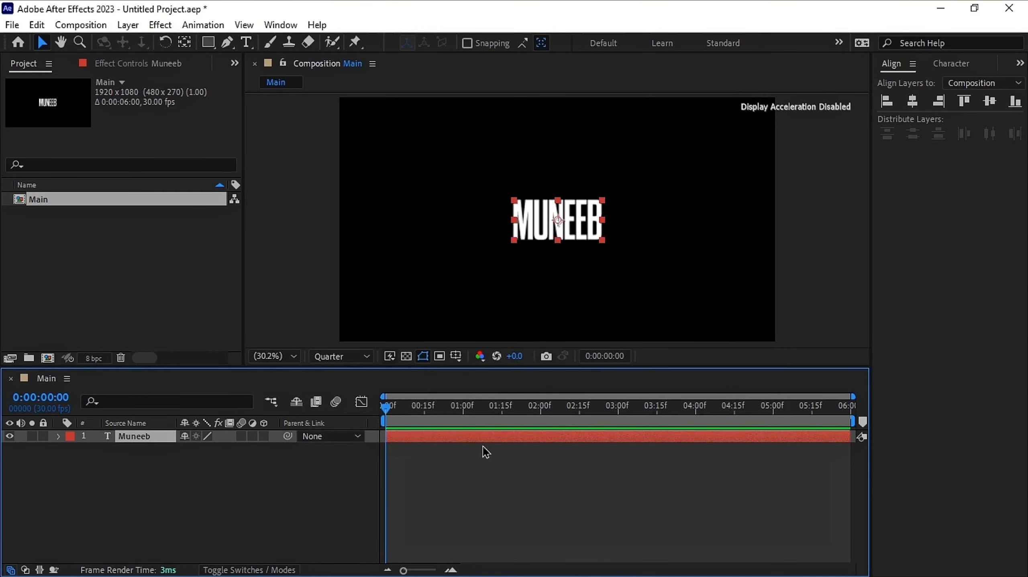
Create shapes from the MUNEEB text layer
key(ctrl+y)
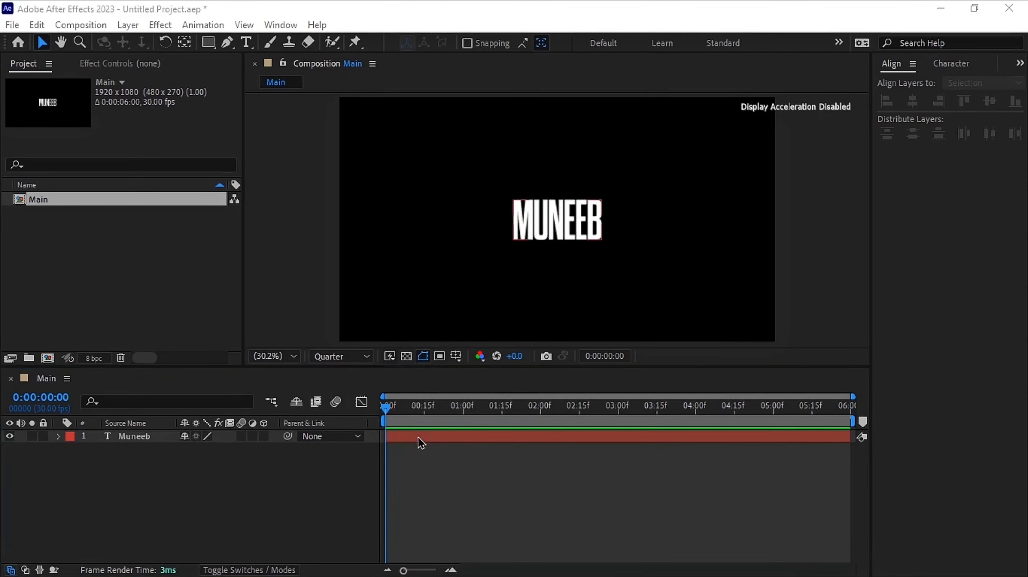
click(414, 442)
right_click(155, 436)
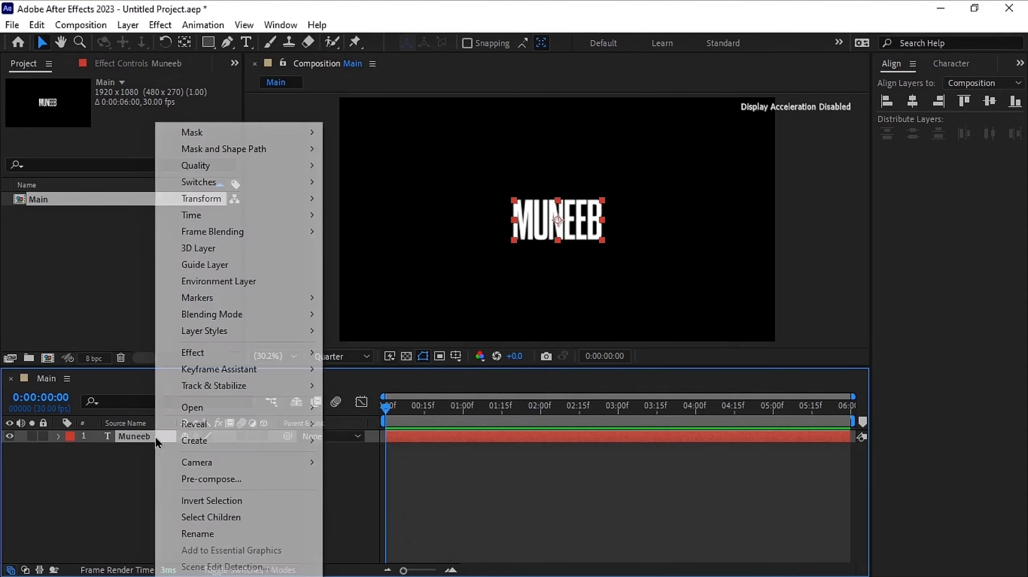
mouse_move(256, 445)
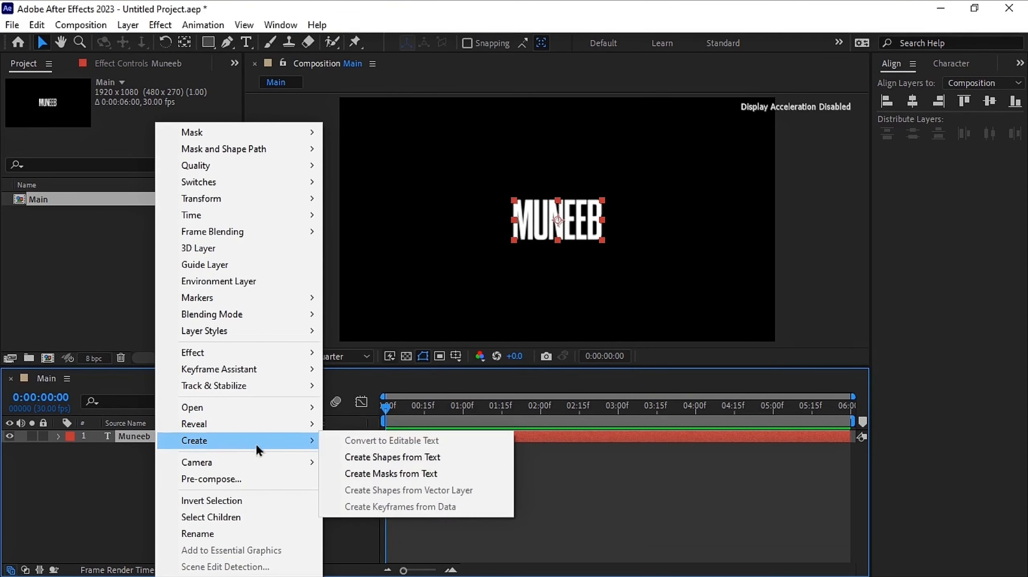
click(366, 461)
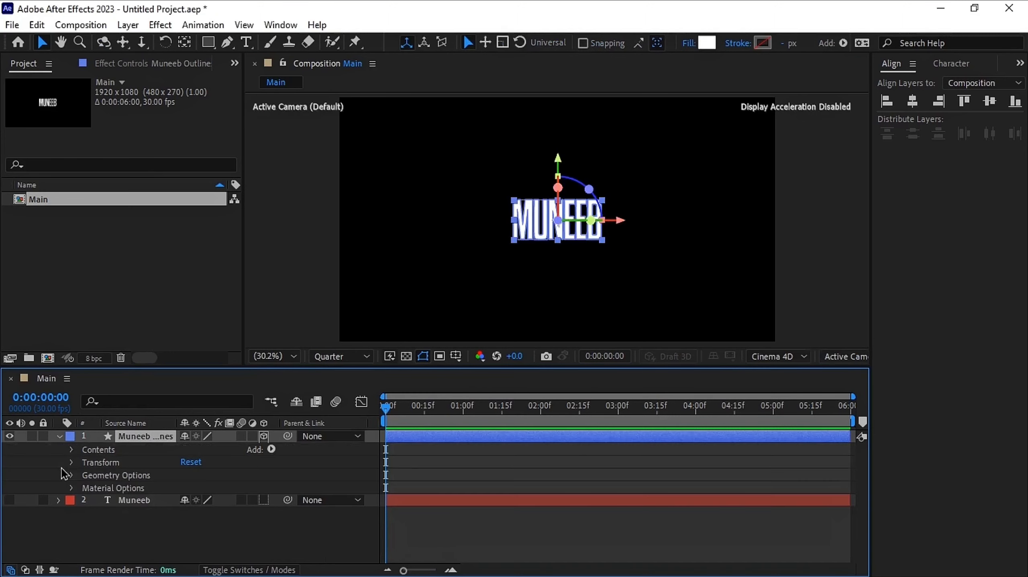
Set the shape layer's Extrusion Depth to 40 under Geometry Options
click(71, 477)
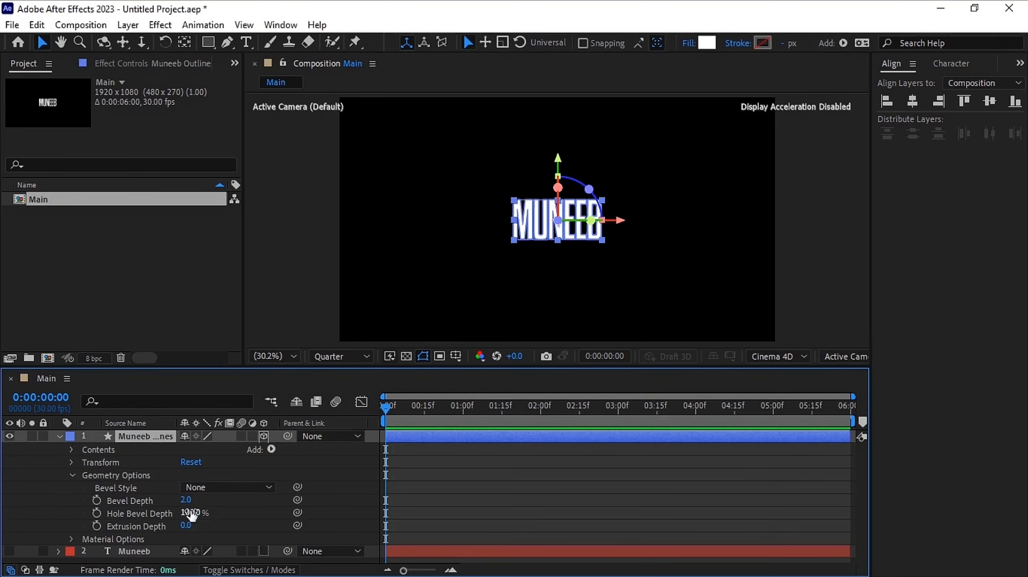
click(186, 525)
text(40)
key(Return)
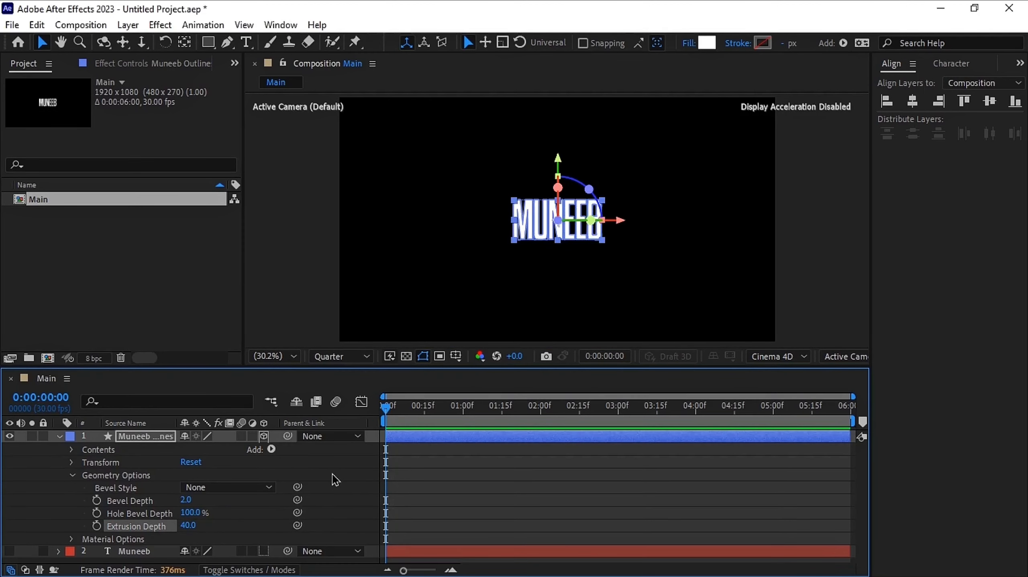
click(332, 472)
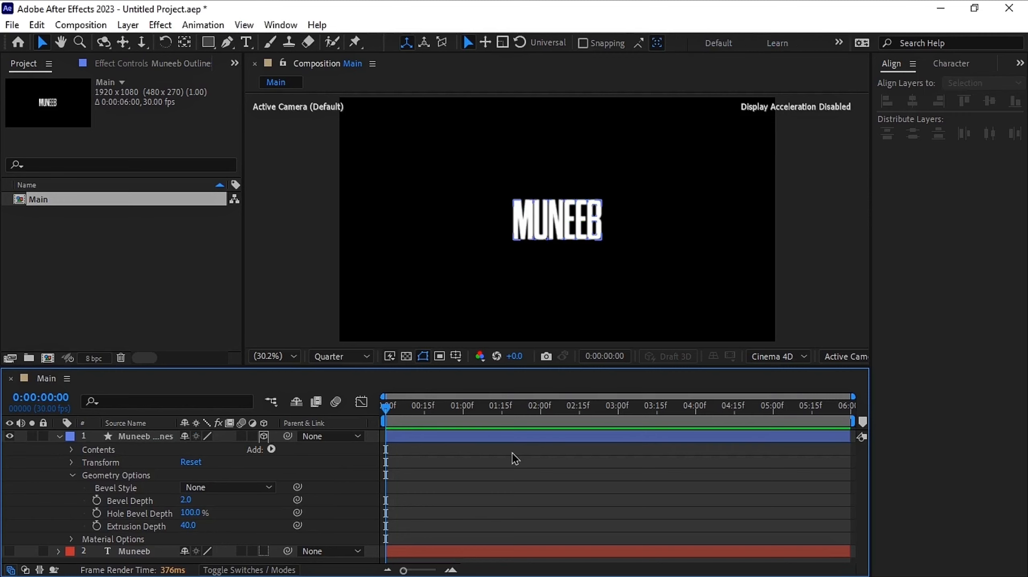
Inspect the extruded text from Custom View 1, then return to the Active Camera view
click(847, 357)
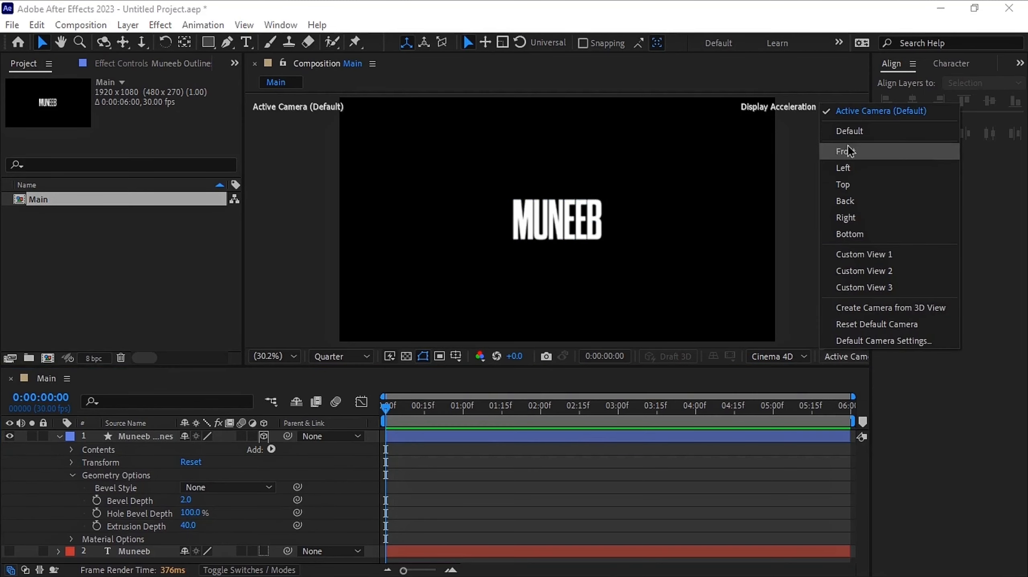
click(878, 255)
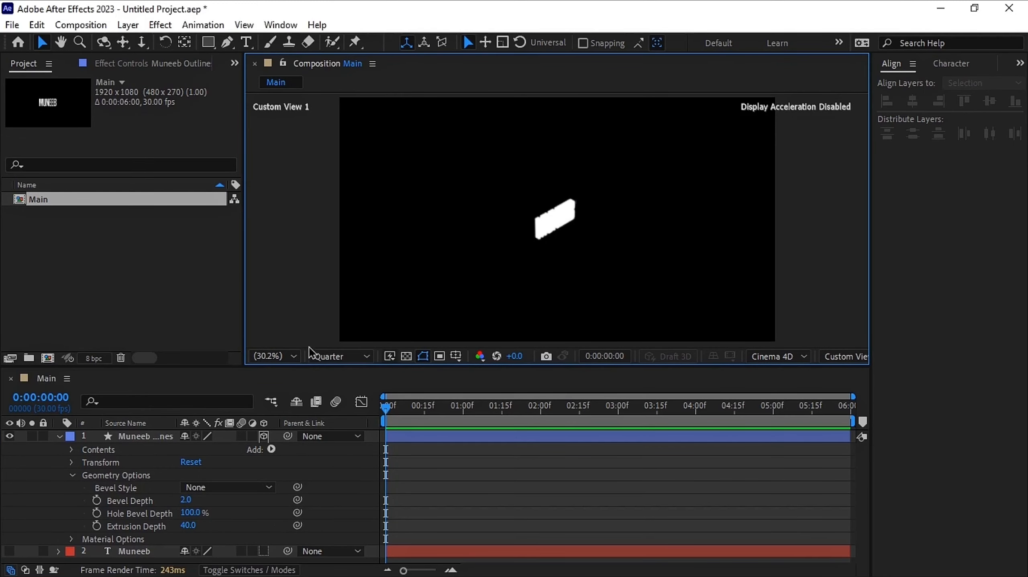
click(847, 356)
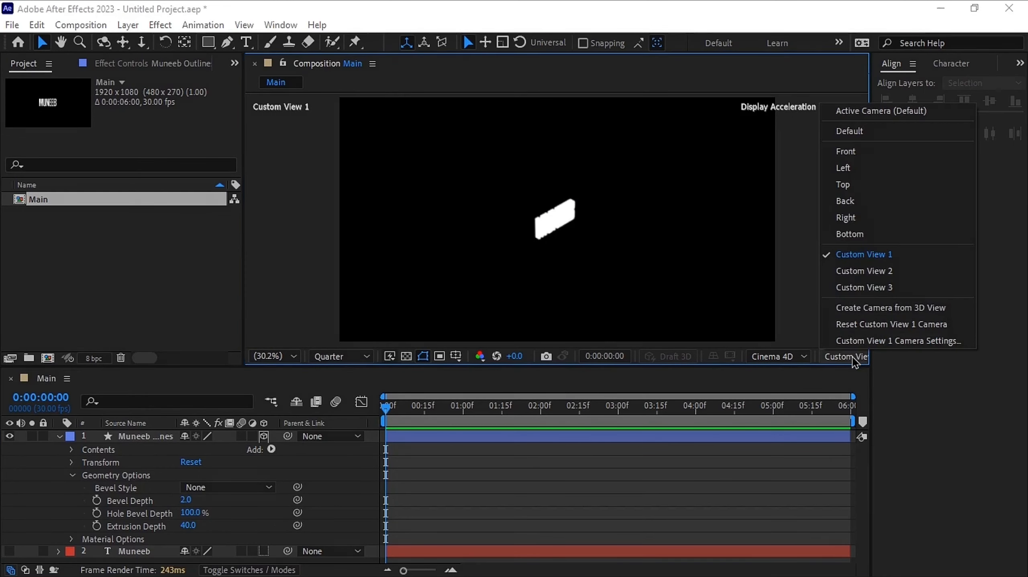
click(874, 112)
Select all six letter groups in the shape layer's contents and add a Front Color material property
click(72, 476)
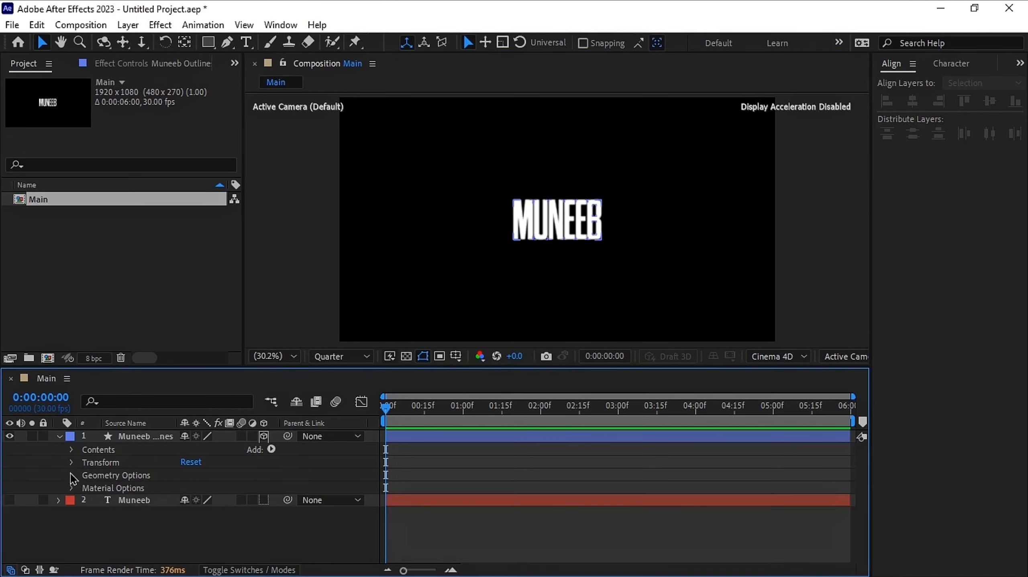
click(71, 450)
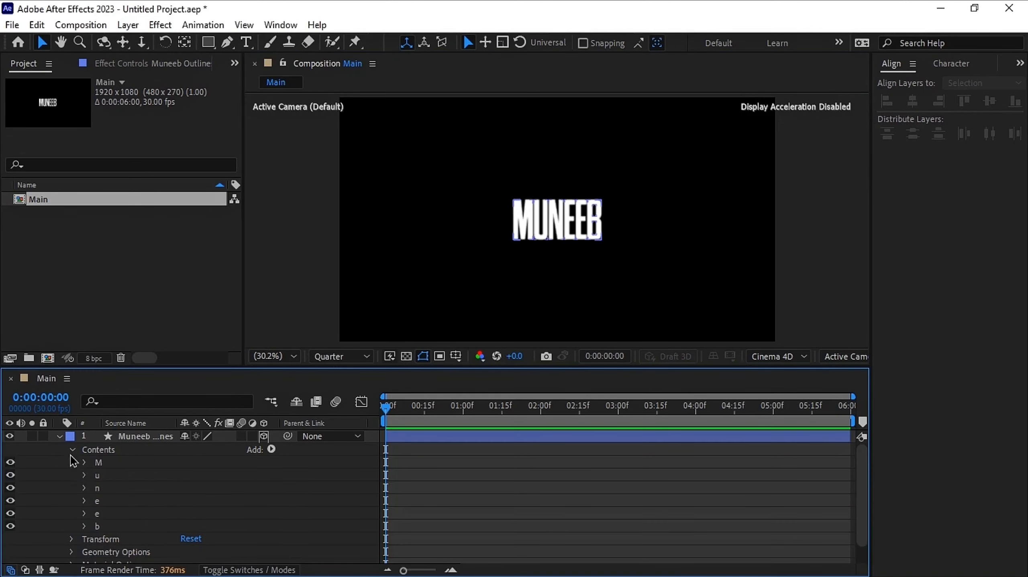
click(108, 465)
shift+click(100, 527)
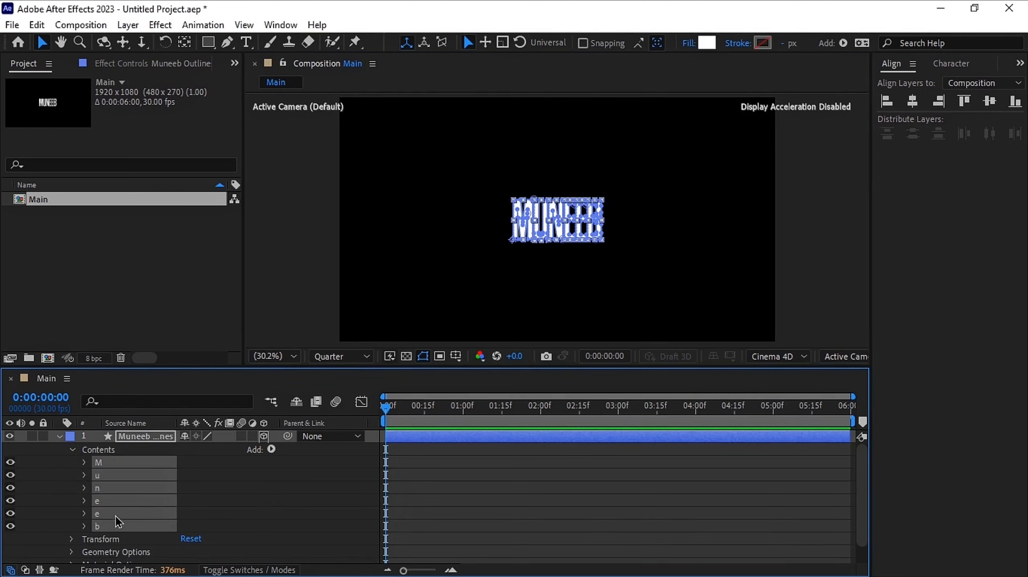
click(271, 449)
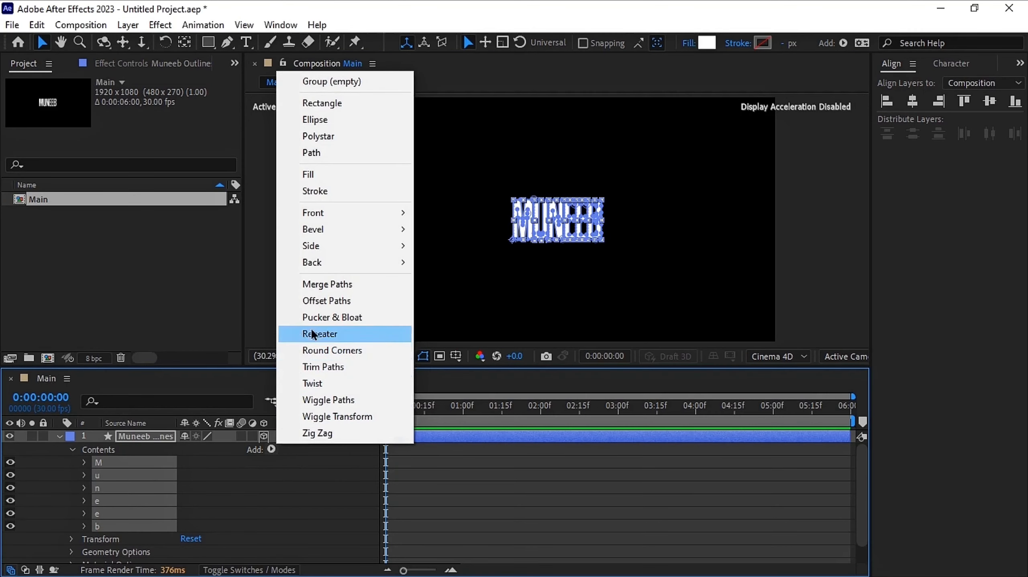
mouse_move(346, 246)
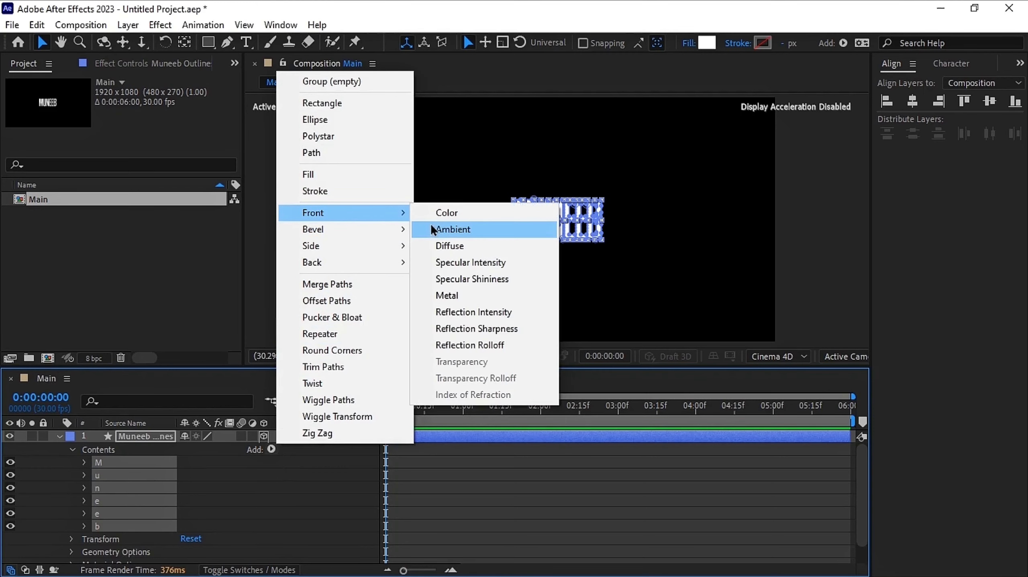
click(464, 213)
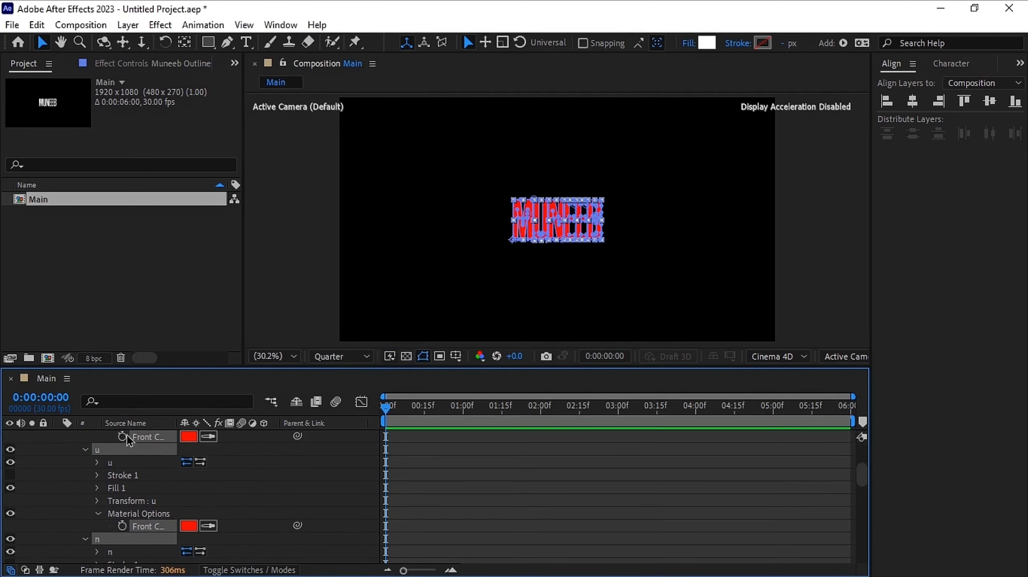
Add a Back Color material property to all the selected letter groups
scroll(129, 441, up, 4)
click(272, 449)
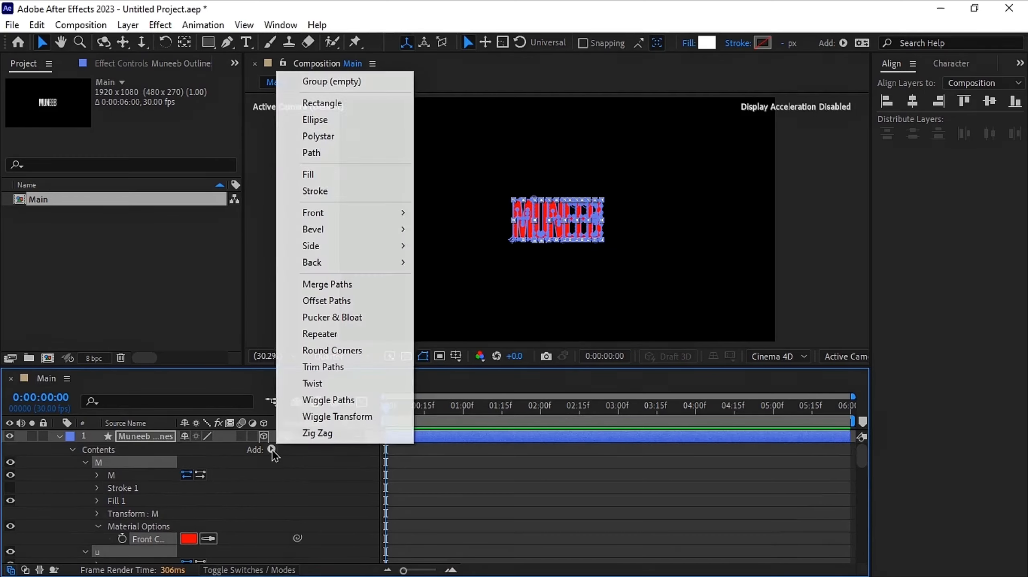
mouse_move(373, 246)
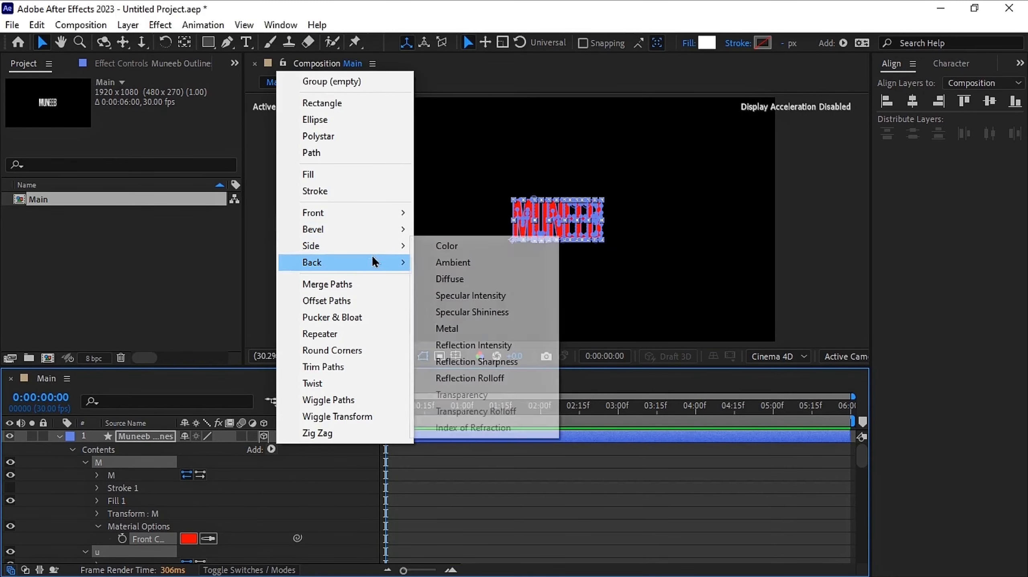
click(435, 264)
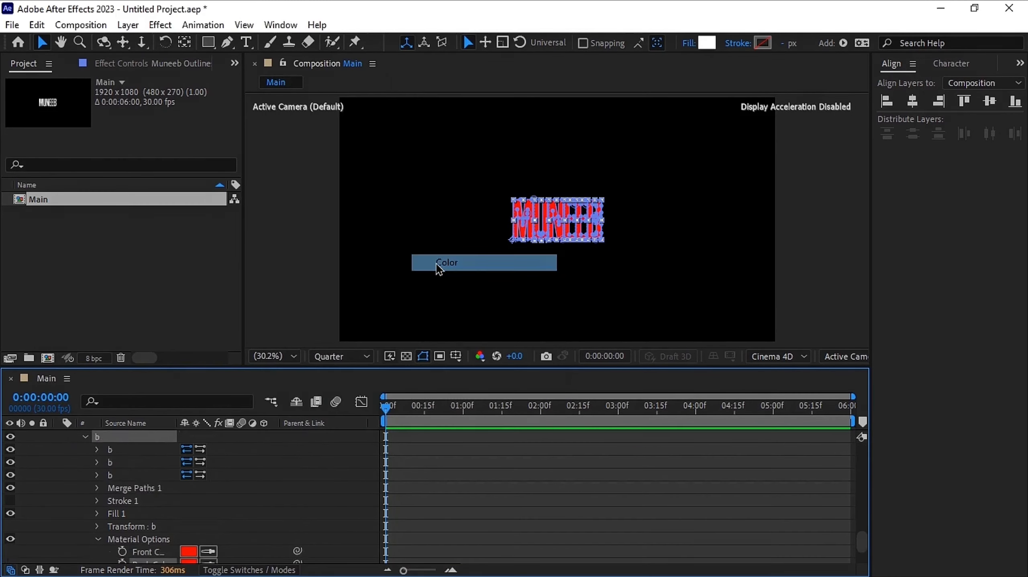
Filter the timeline properties to show only Color
click(206, 401)
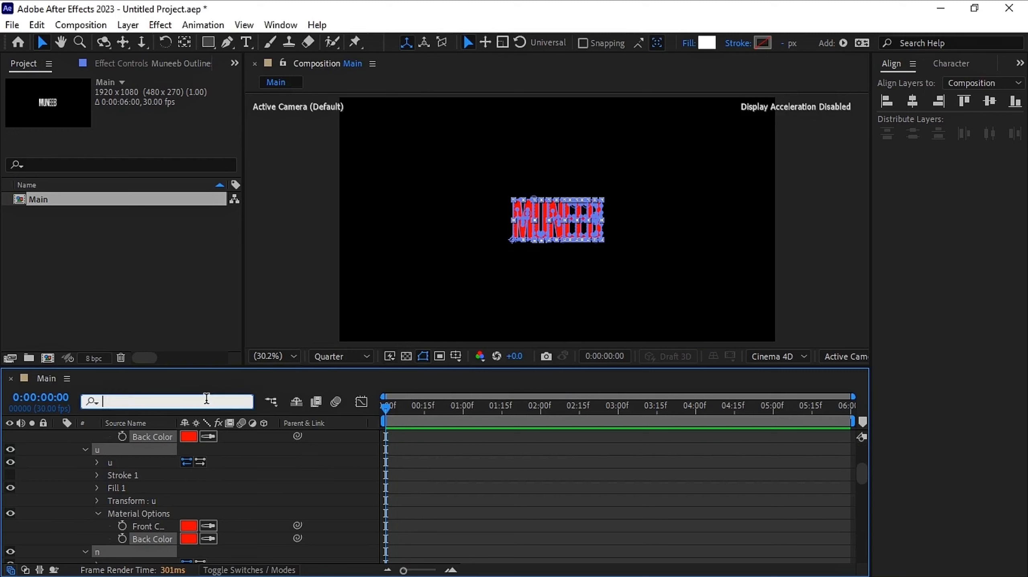
text(colo)
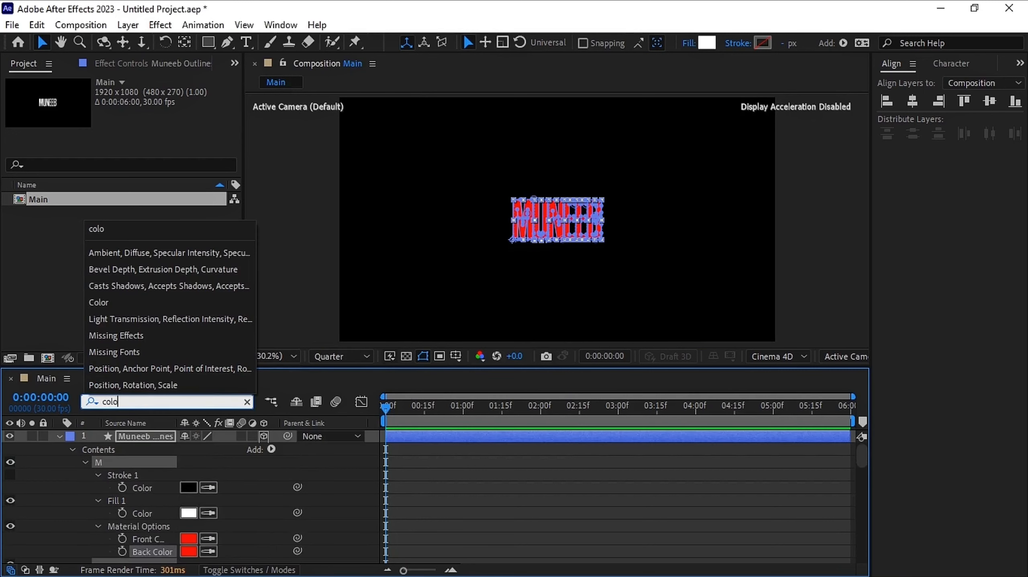
click(121, 307)
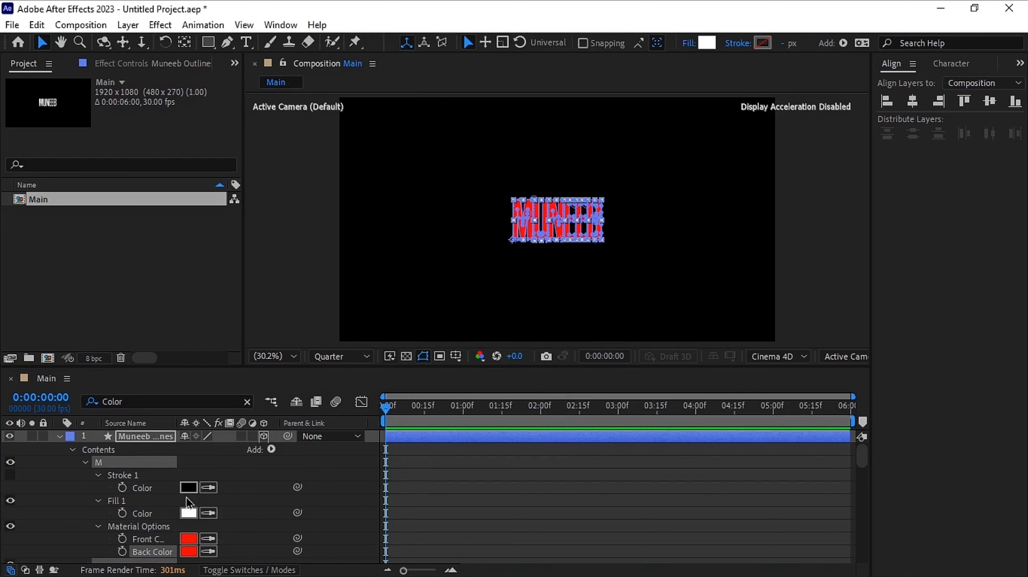
Set each letter's stroke, front and back colors to white by sampling the white fill color, then select the shape layer
click(208, 487)
click(188, 516)
click(208, 539)
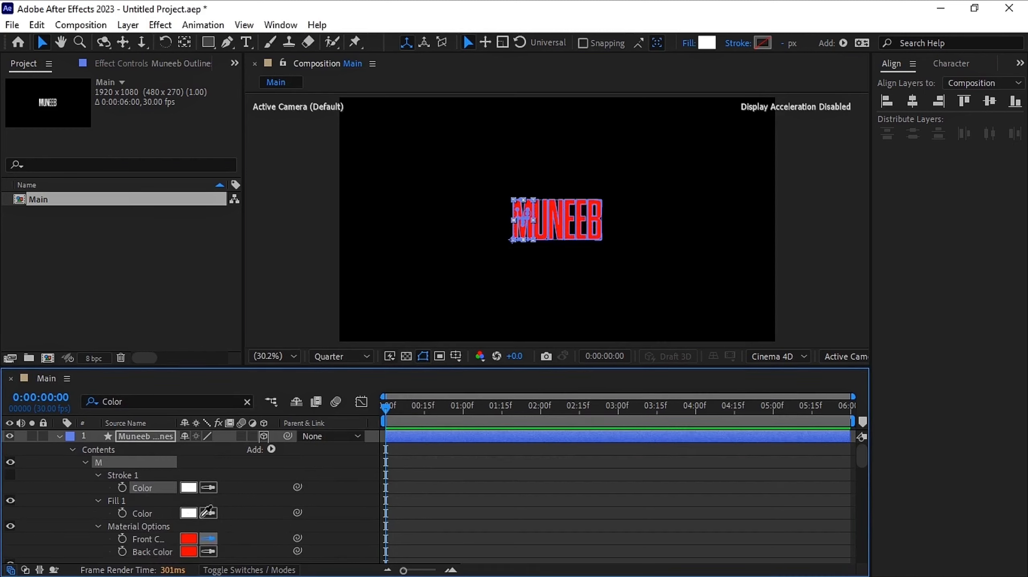
click(188, 514)
click(208, 552)
click(189, 514)
scroll(208, 526, down, 7)
click(208, 468)
drag(861, 529, 860, 556)
click(208, 532)
click(188, 507)
click(208, 544)
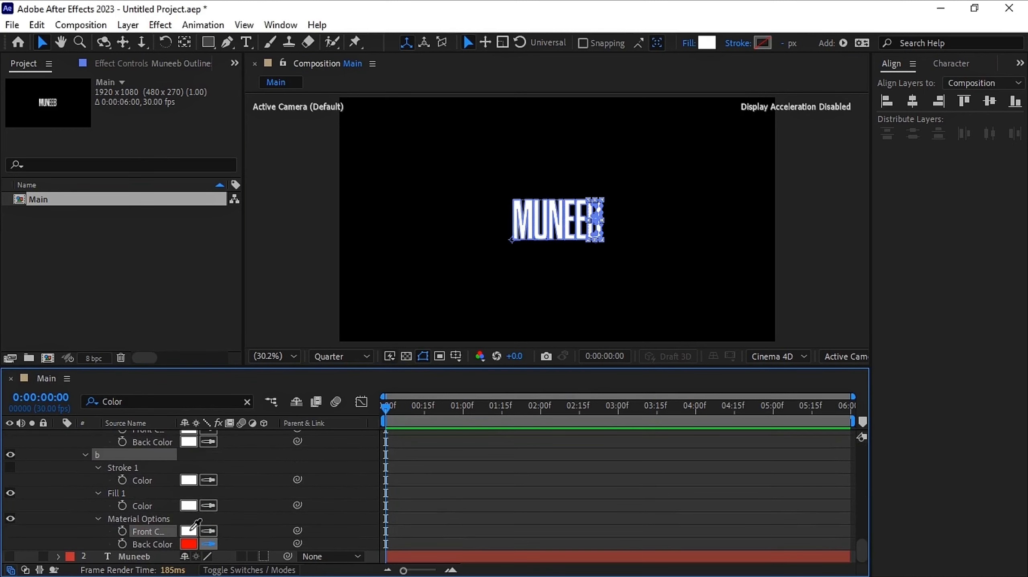
click(188, 533)
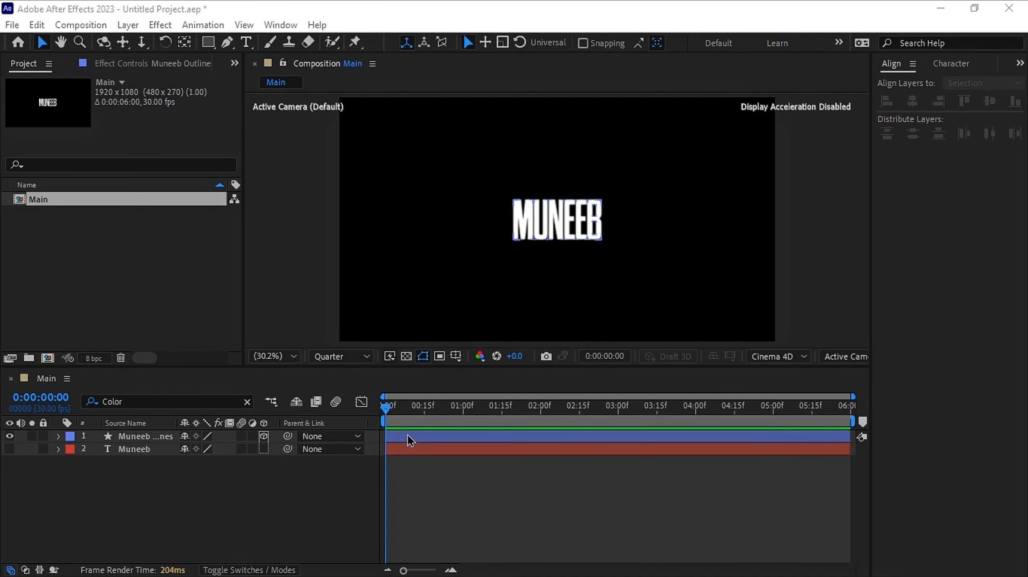
click(407, 433)
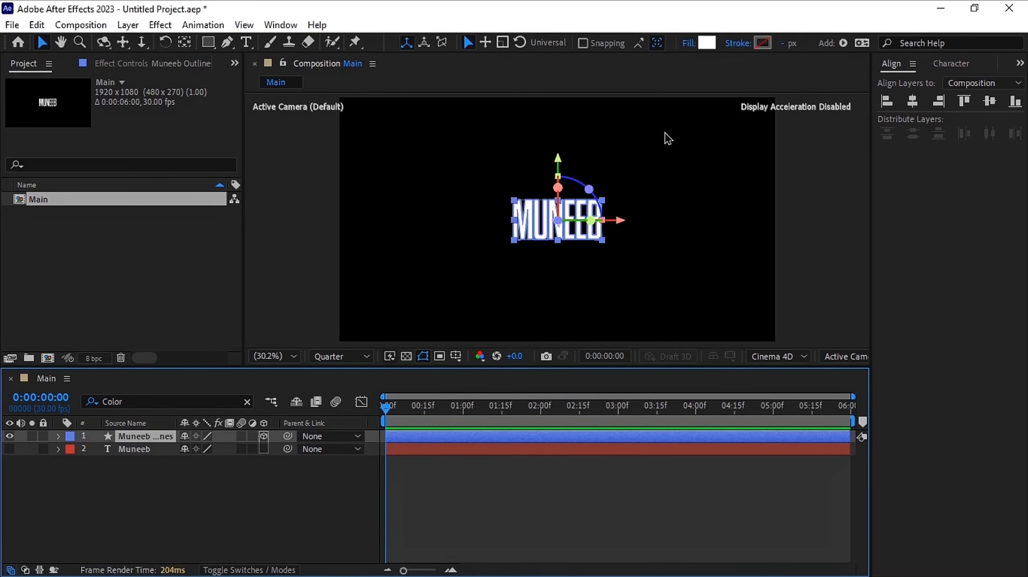
Set the shape layer's fill color to purple 7200FF and deselect the layer
click(703, 46)
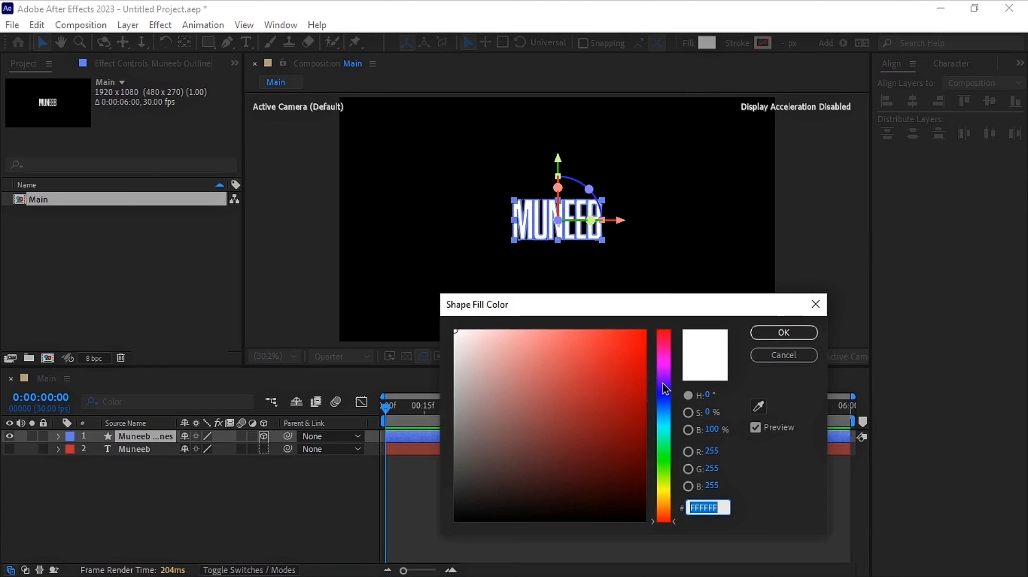
click(666, 386)
mouse_move(667, 387)
mouse_down()
mouse_move(653, 328)
mouse_move(671, 319)
mouse_up()
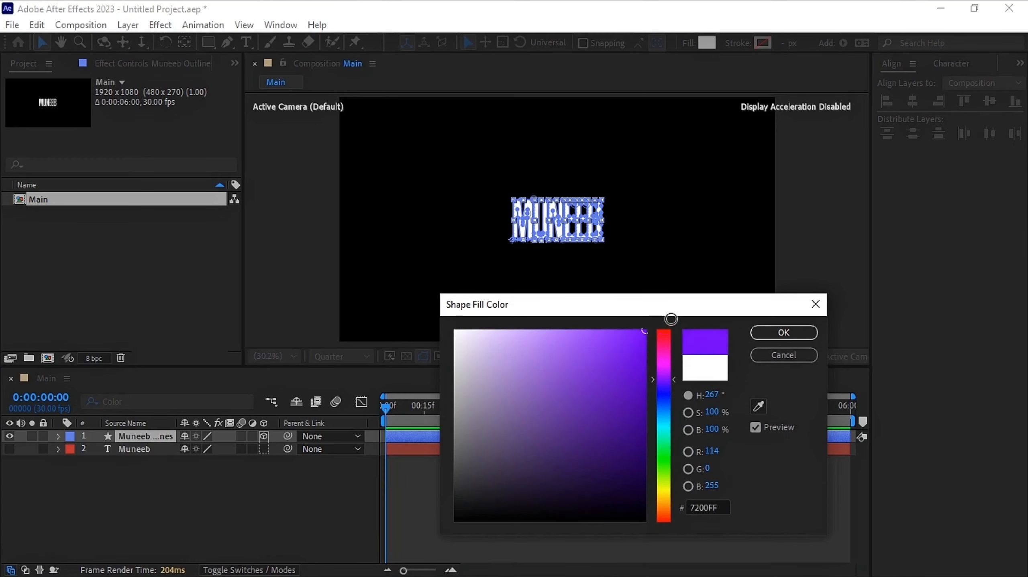
click(783, 332)
click(263, 517)
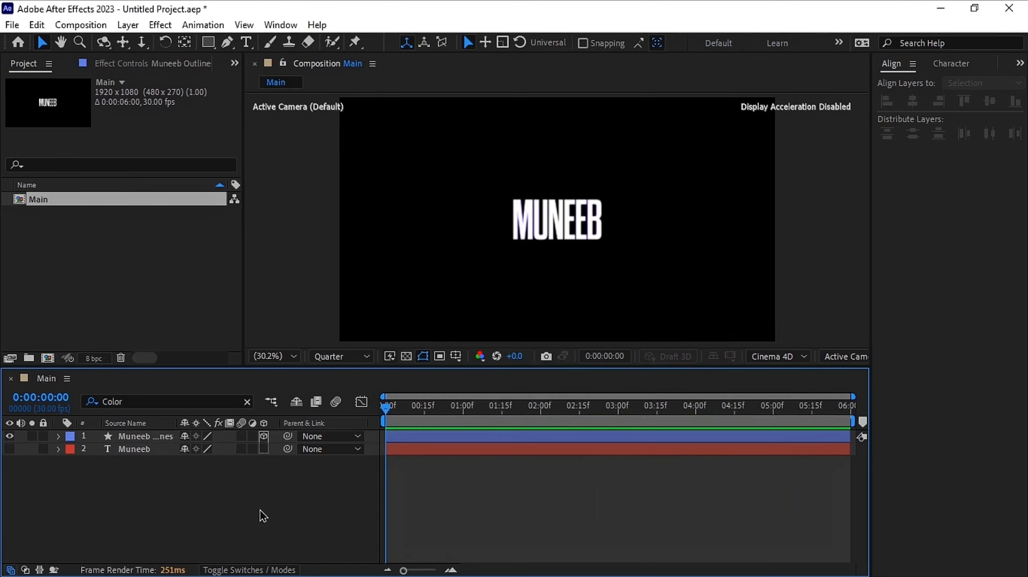
Create a new composition-sized solid layer named Map
right_click(272, 483)
mouse_move(387, 308)
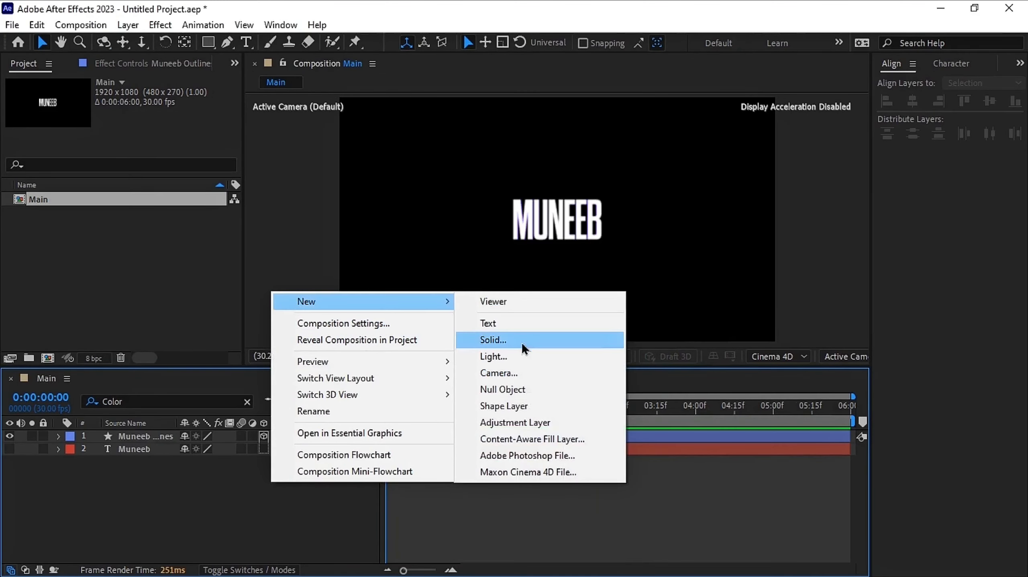
click(522, 342)
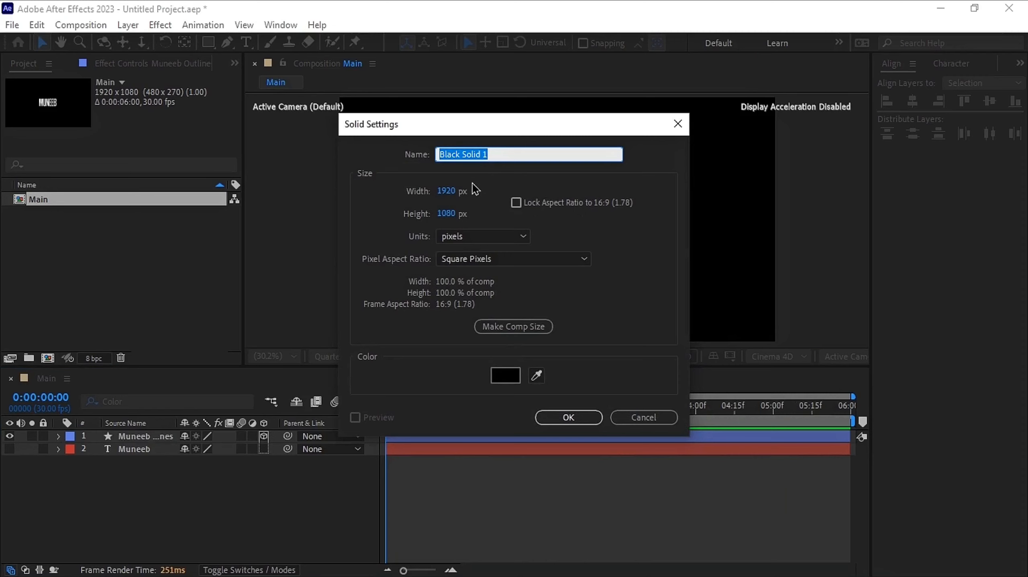
text(Map)
click(568, 417)
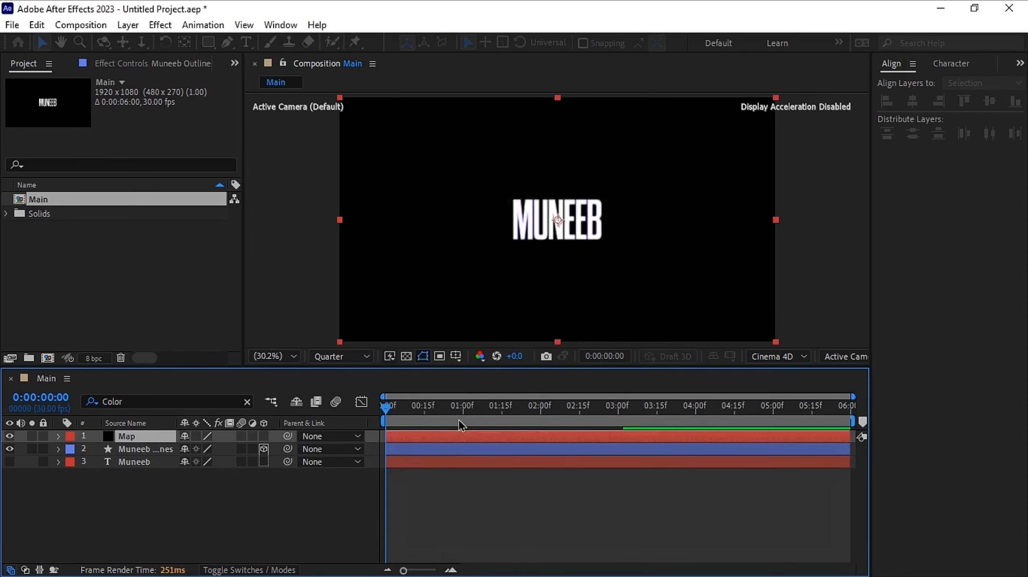
Open the Effects & Presets panel, search for ramp, and apply Gradient Ramp to the Map solid
click(1020, 63)
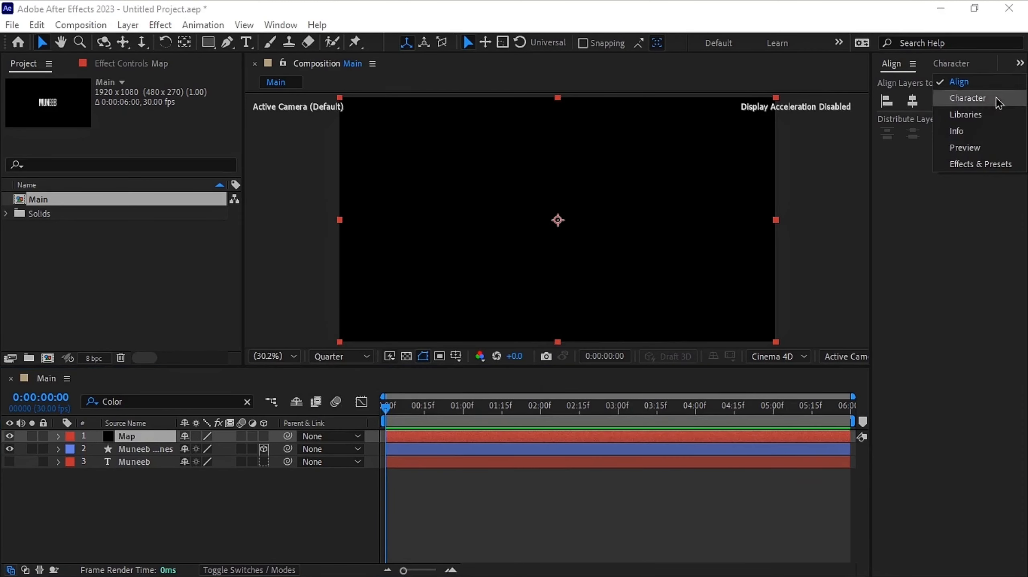
click(990, 166)
click(962, 77)
text(ramp)
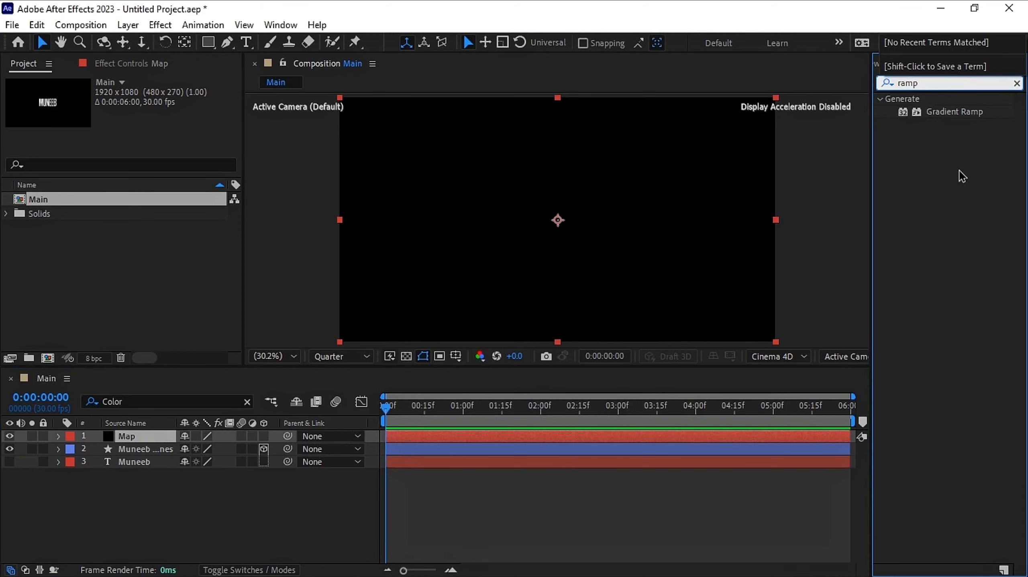
drag(964, 121, 569, 441)
Hide the Map layer's visibility in the composition
right_click(237, 503)
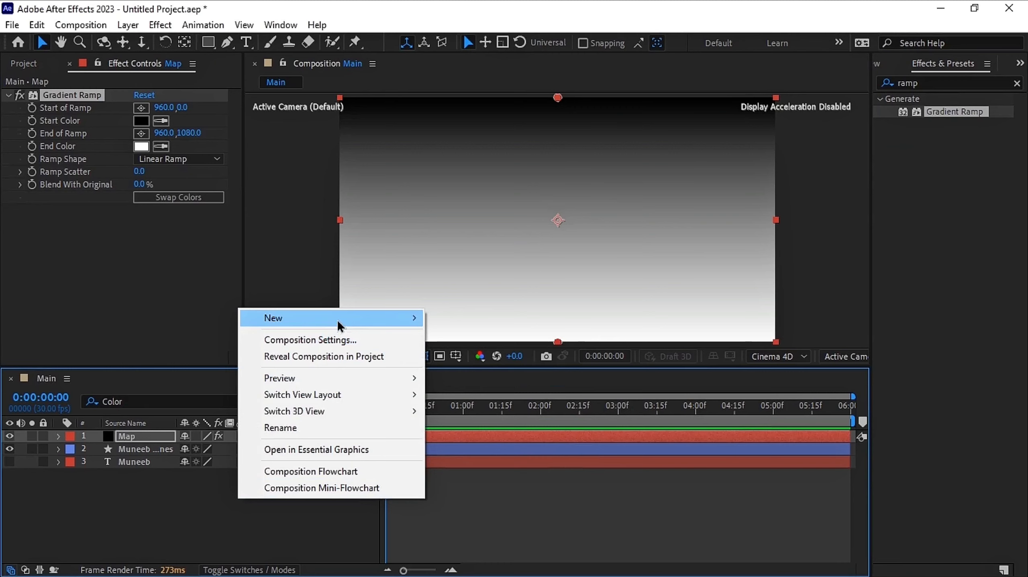
click(102, 542)
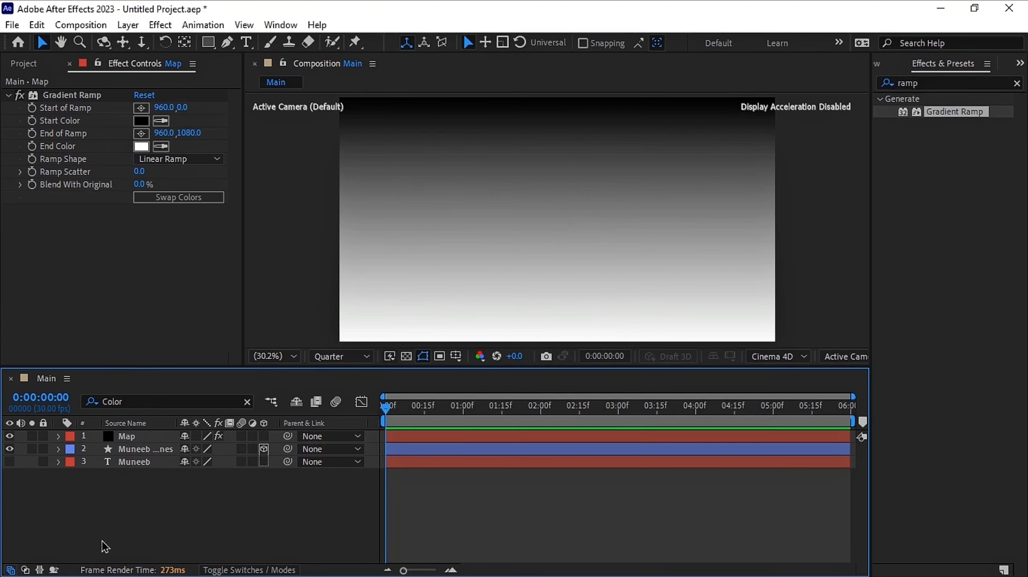
click(10, 437)
Add a new adjustment layer and rename it Time
right_click(198, 513)
mouse_move(344, 335)
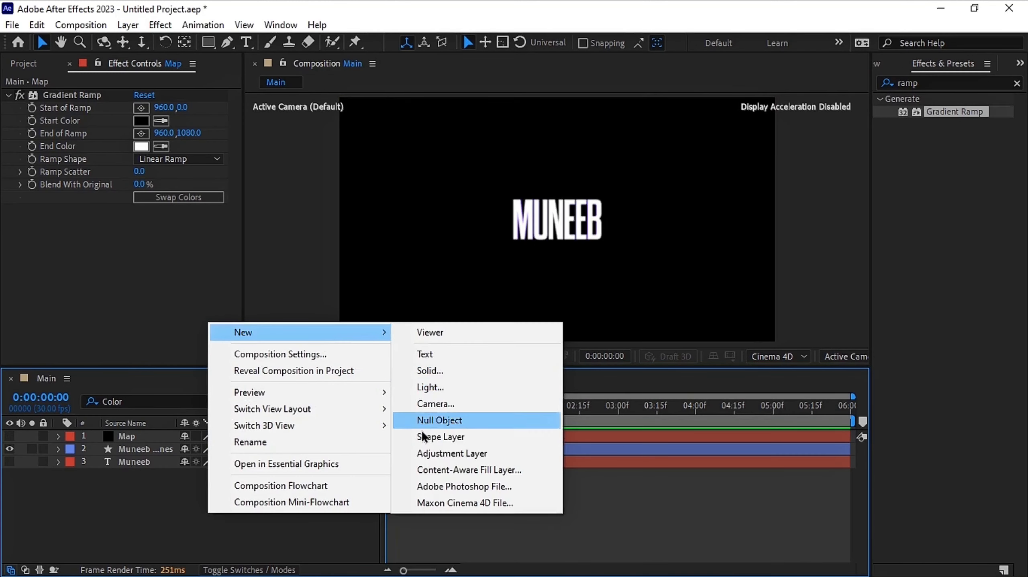
click(431, 455)
right_click(125, 437)
click(198, 533)
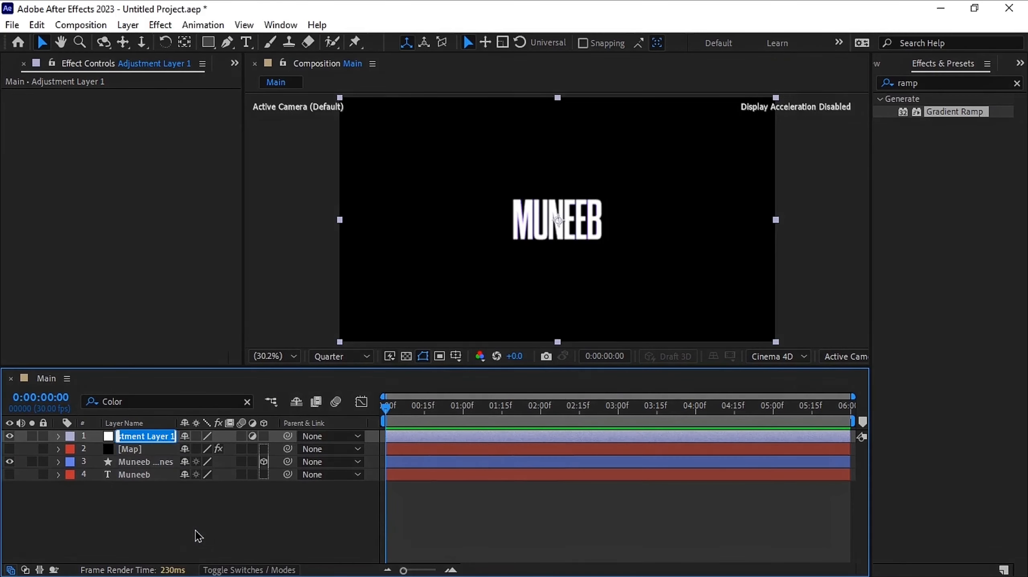
text(Time)
key(Return)
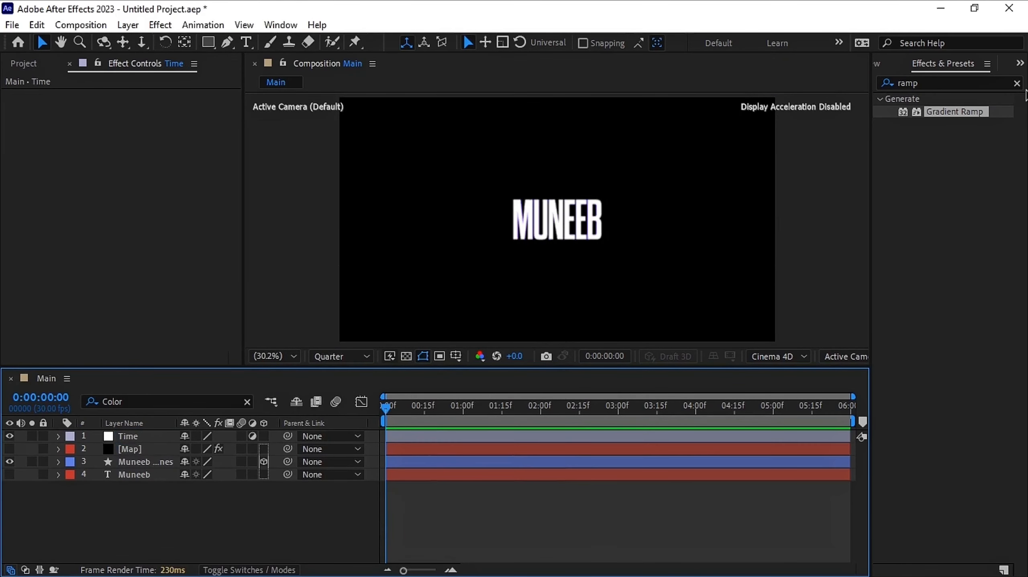
Search effects for time and apply Time Displacement to the Time adjustment layer
click(1016, 82)
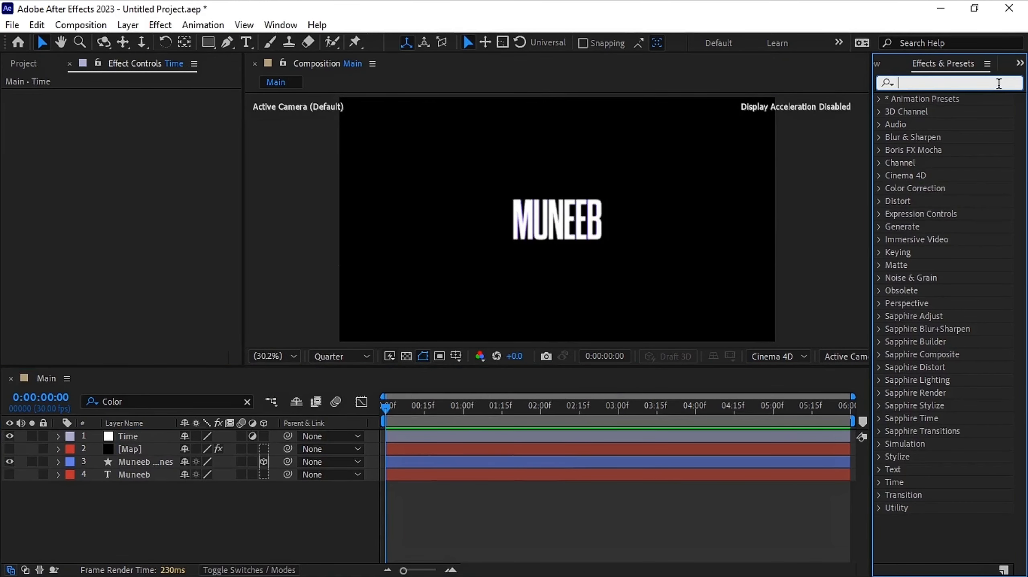
text(time)
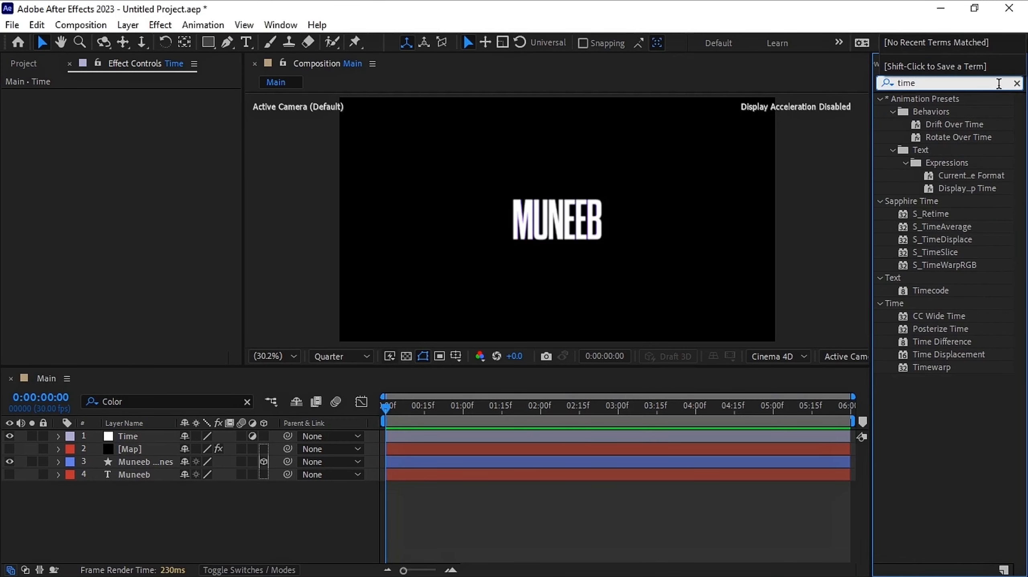
drag(970, 354, 646, 437)
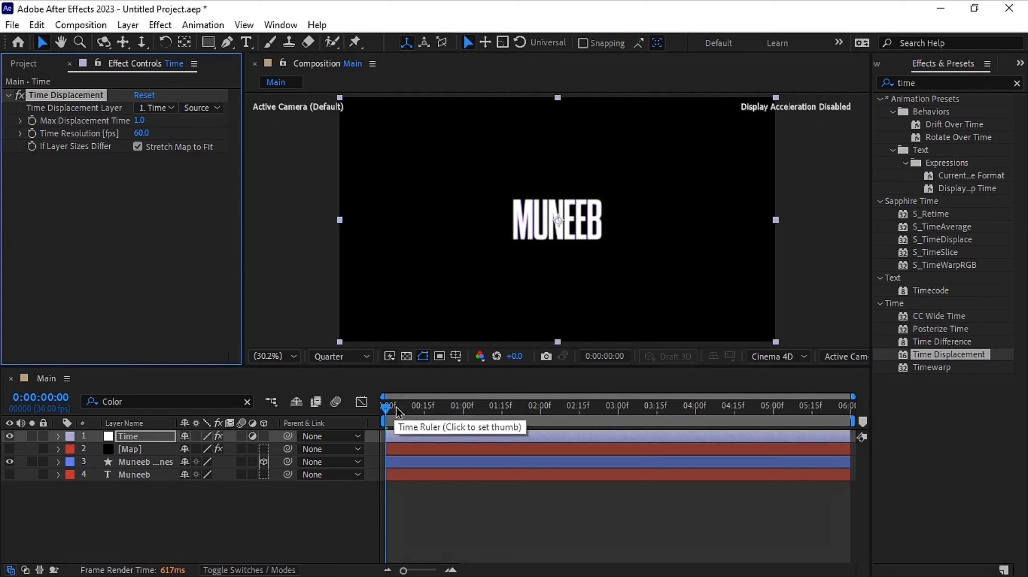
Set the Time Displacement layer to Map using Effects & Masks and edit the Time Resolution field
click(156, 108)
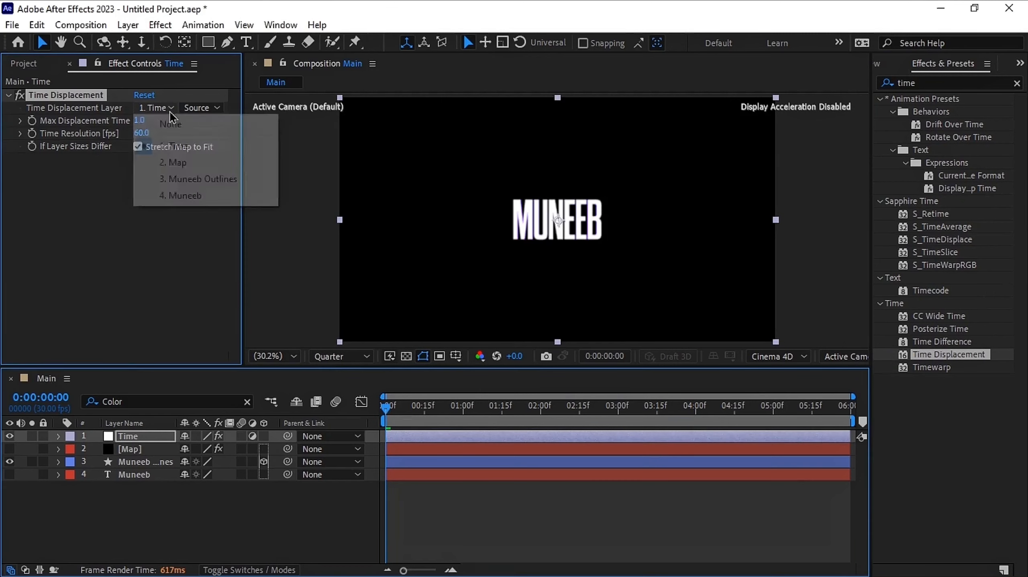
click(198, 164)
click(201, 108)
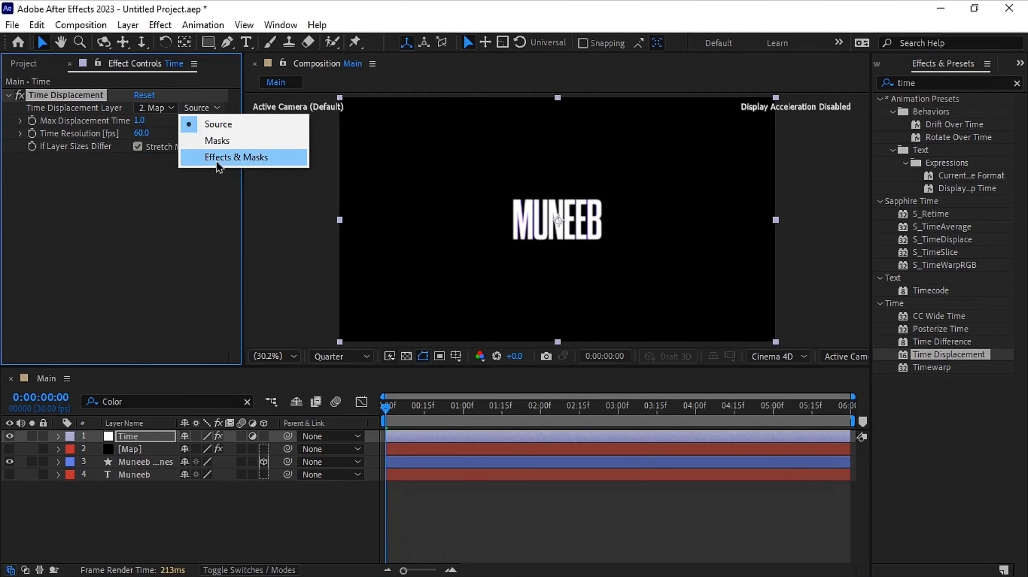
click(235, 158)
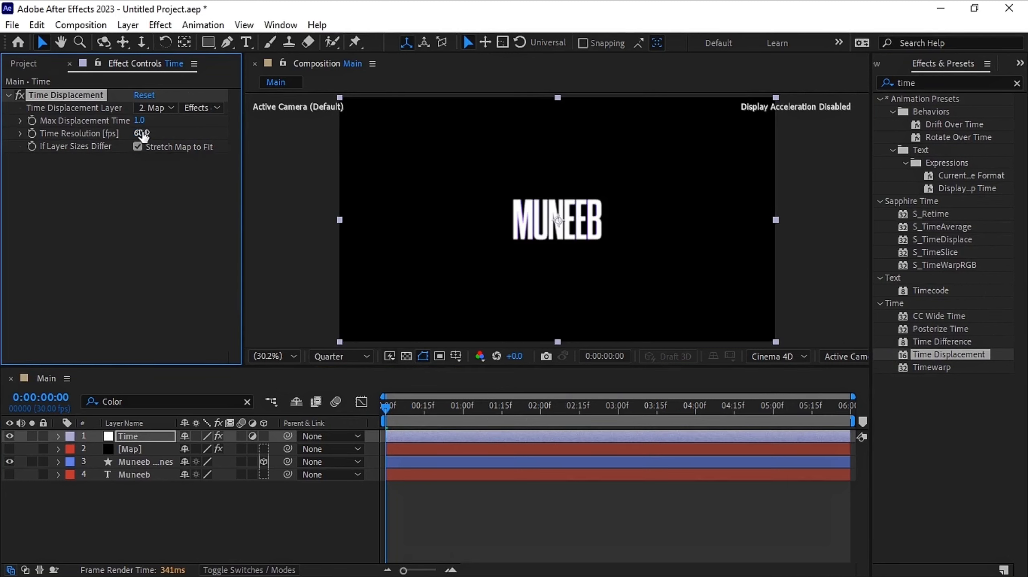
click(142, 133)
key(Return)
Reveal the shape layer's rotation properties and add Y Rotation keyframes at 0 and 2 seconds
click(445, 462)
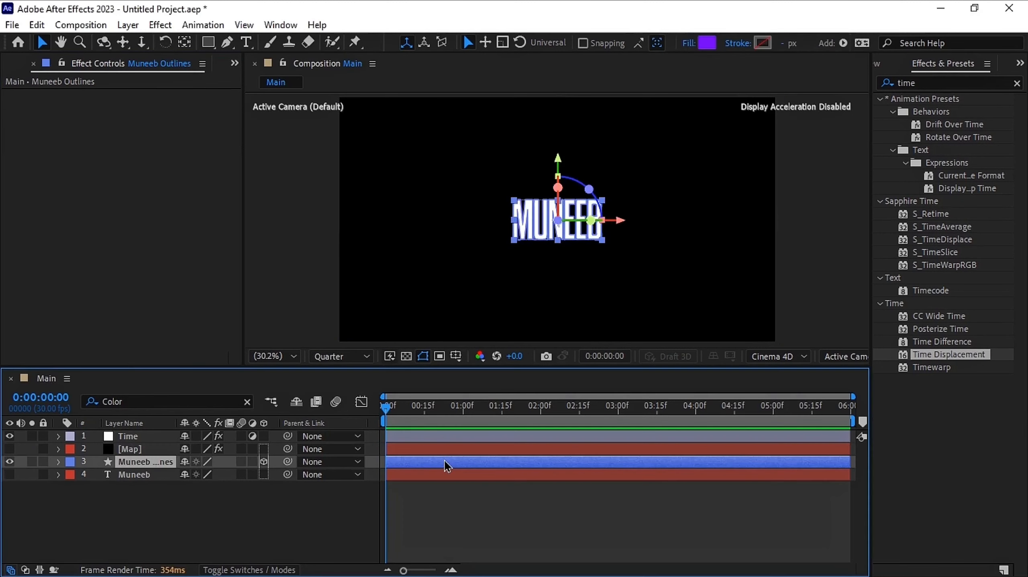
key(r)
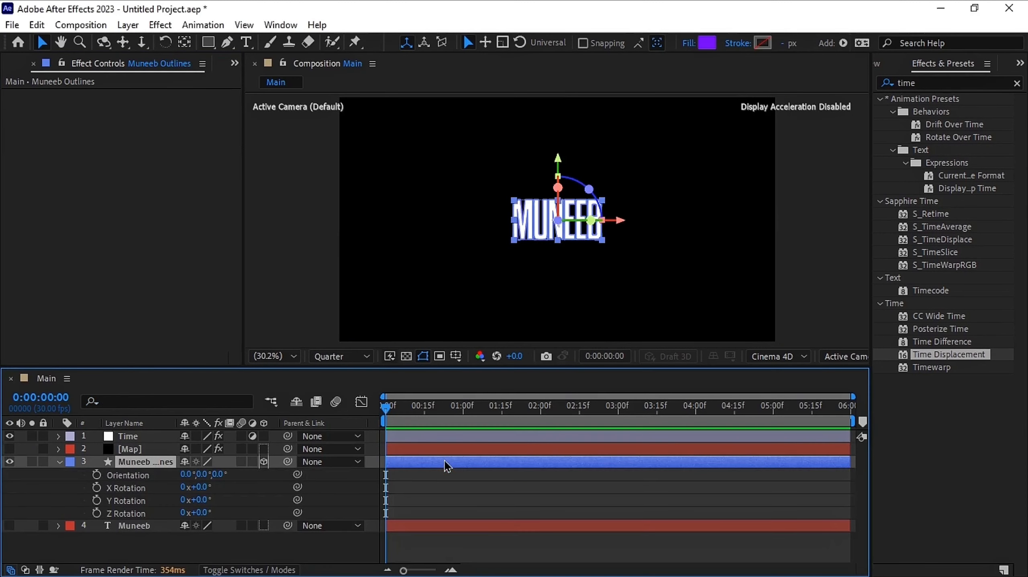
drag(419, 426, 541, 410)
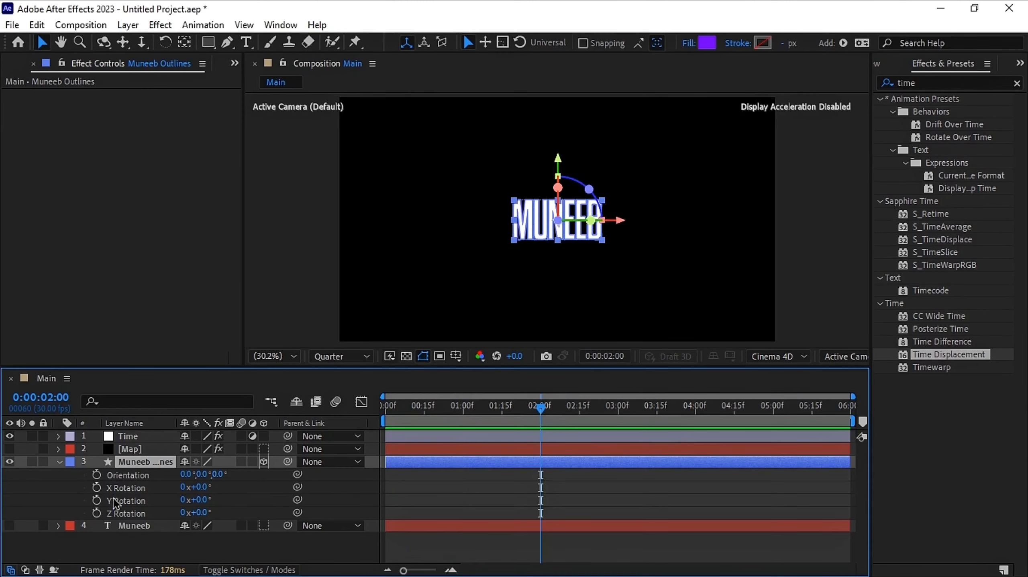
click(96, 501)
drag(406, 420, 340, 425)
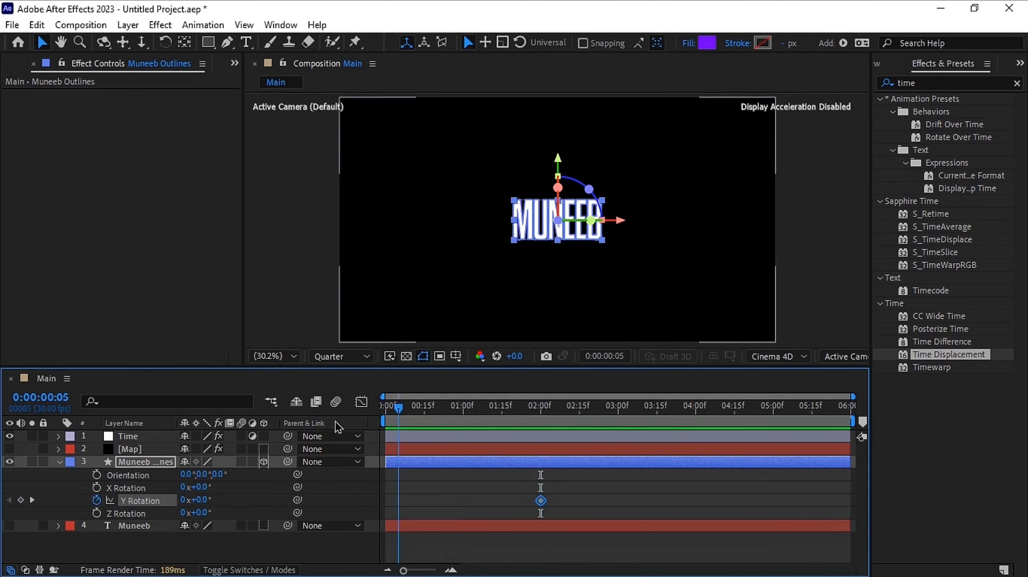
click(32, 501)
Set the Y Rotation at 2 seconds to 1 full revolution
click(184, 501)
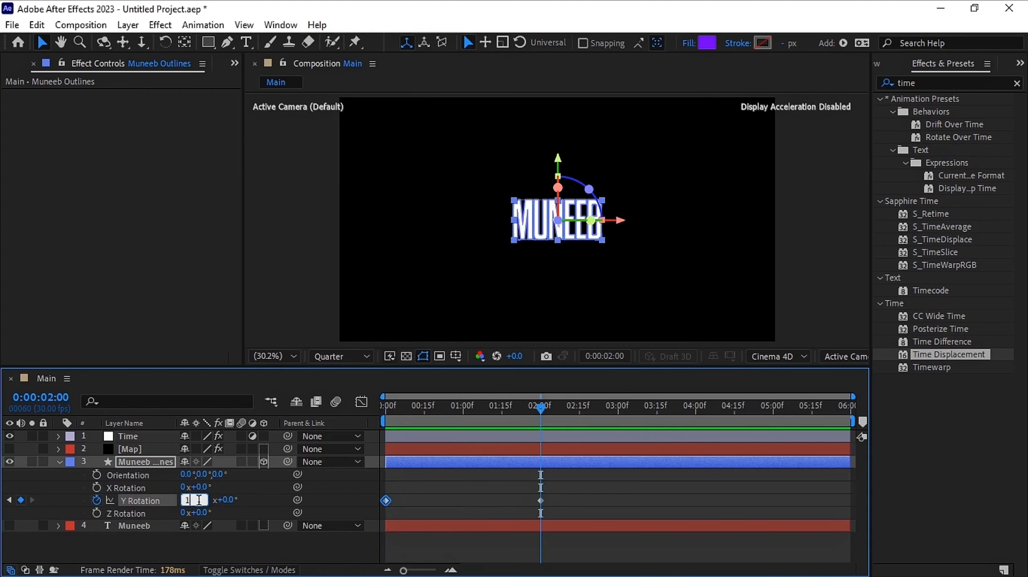
key(Return)
Select both Y Rotation keyframes, shape their speed curve in the Graph Editor into a sharp central peak, then return to frame 0
drag(572, 488, 370, 519)
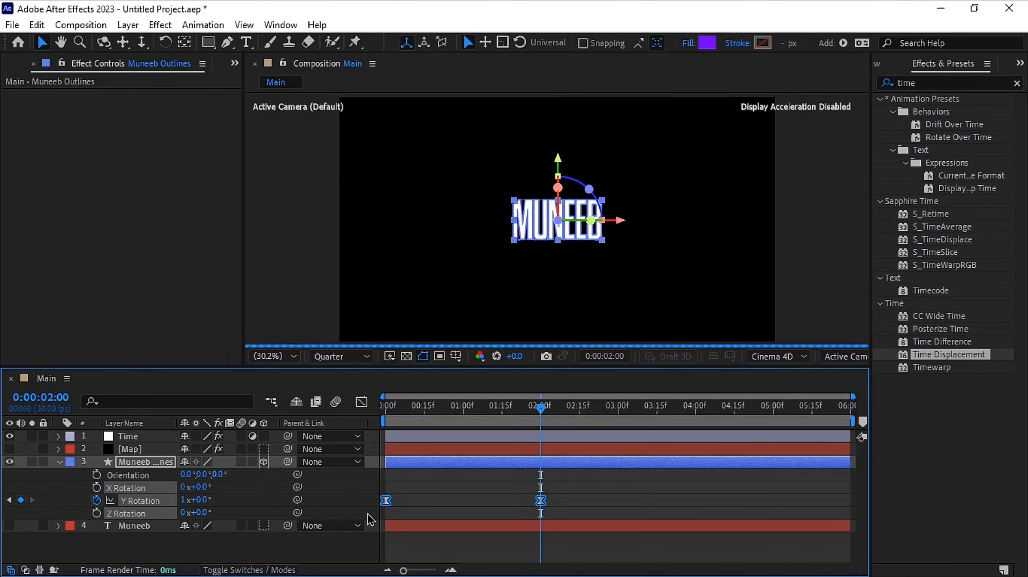
click(362, 403)
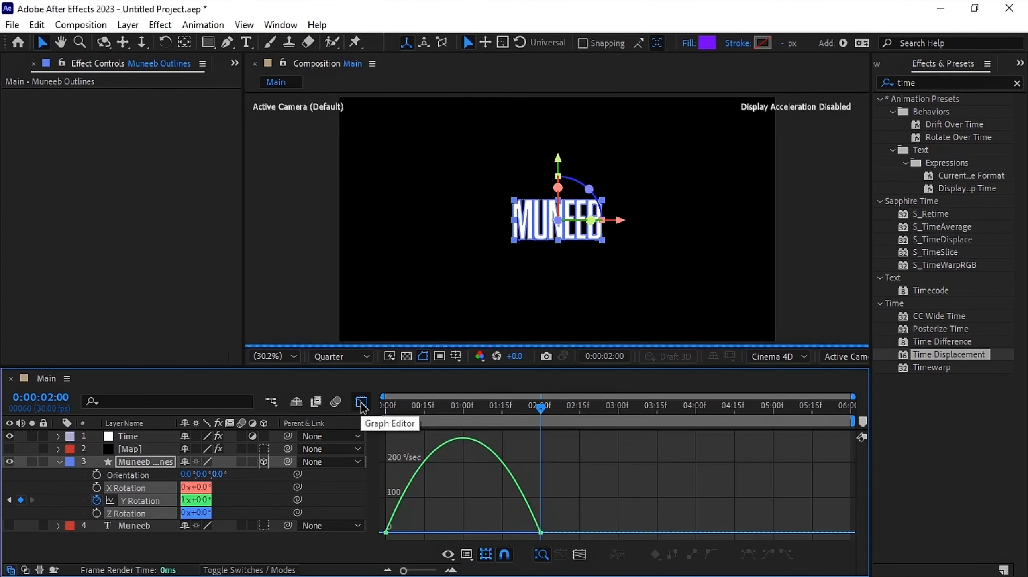
click(480, 528)
drag(512, 530, 490, 530)
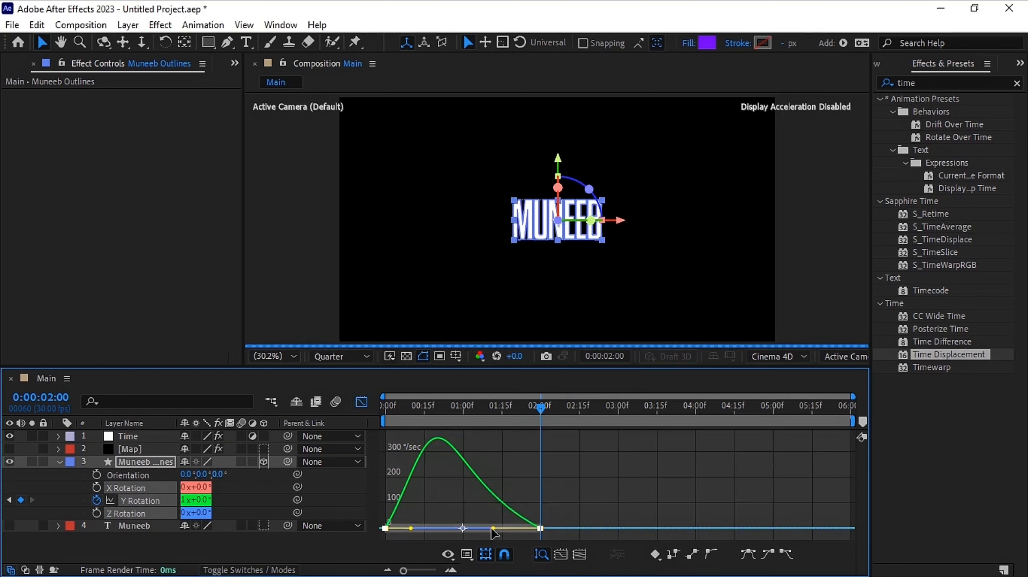
drag(414, 531, 439, 532)
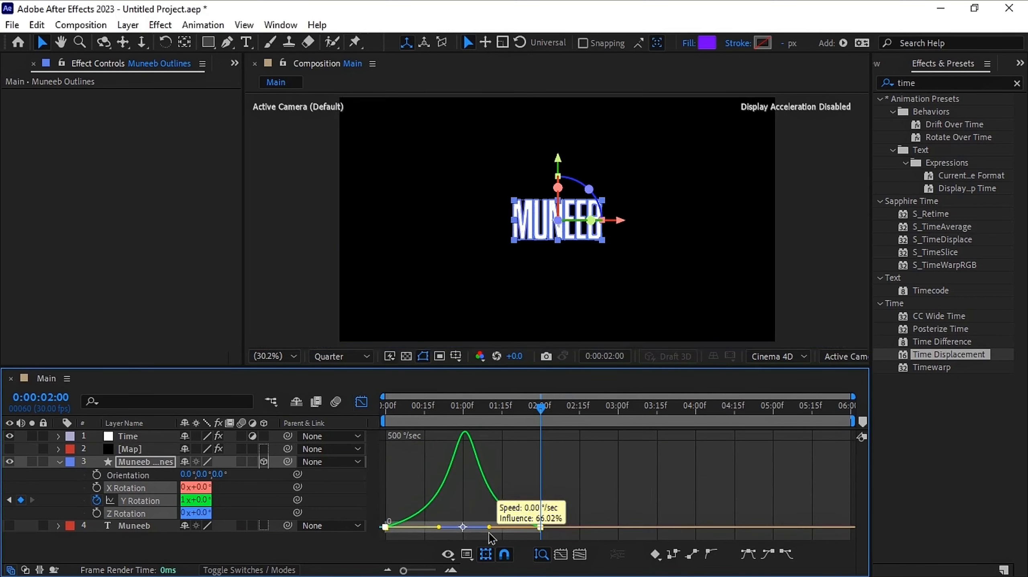
click(361, 402)
drag(401, 410, 373, 411)
click(59, 463)
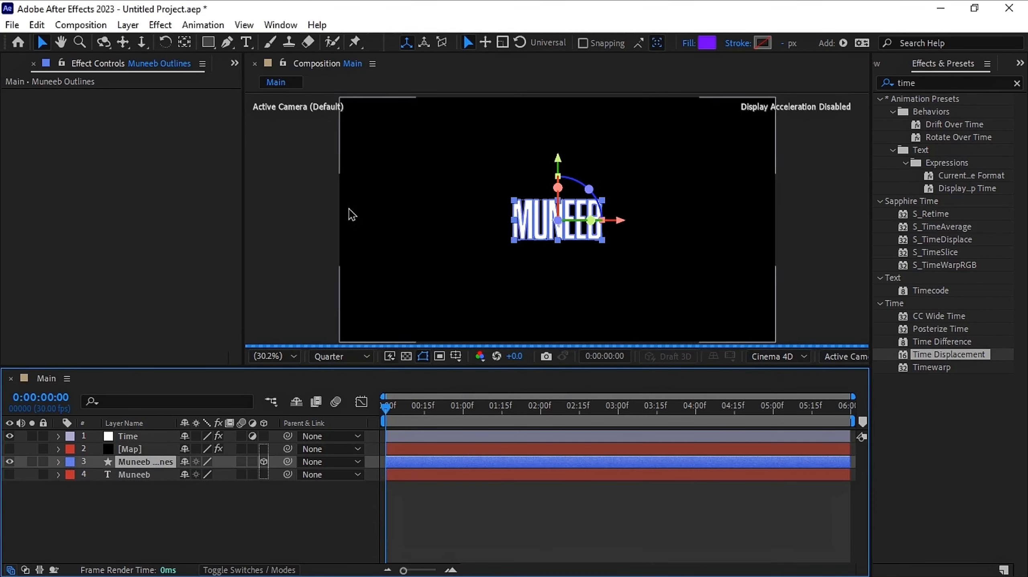
Duplicate the outlined shape layer until there are six copies
click(184, 45)
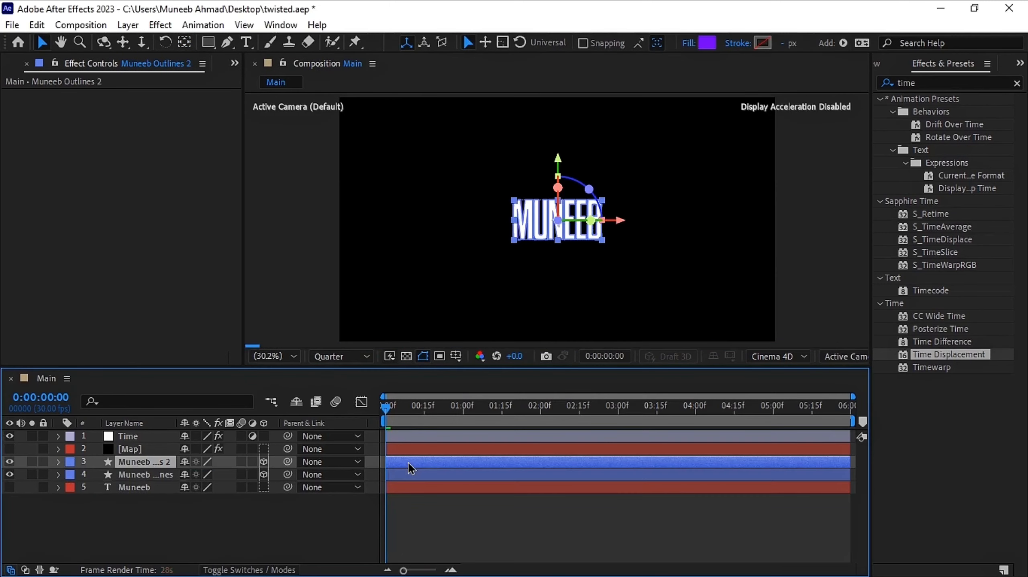
key(ctrl+d)
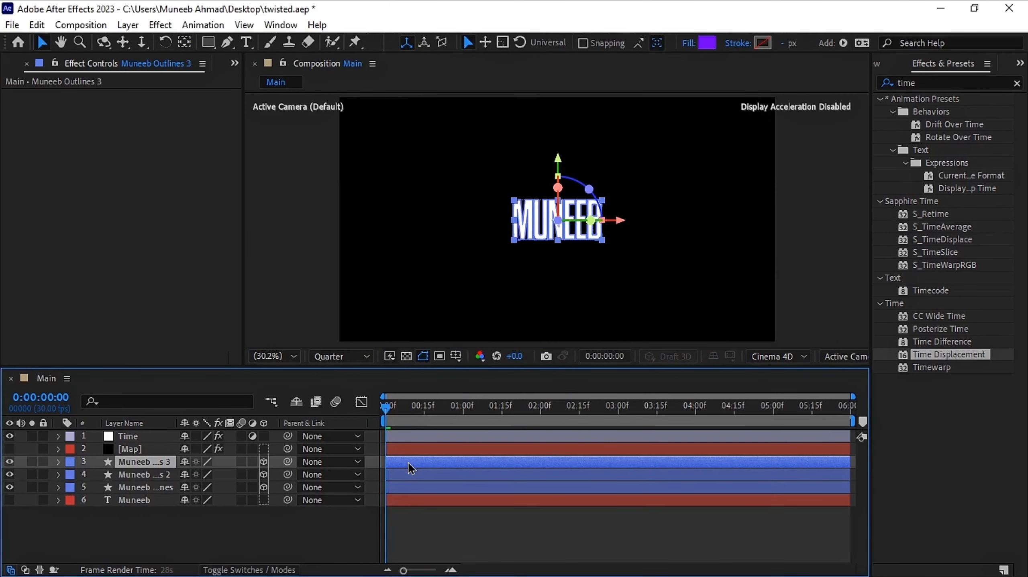
key(ctrl+d)
key(ctrl+d)
key(ctrl+d)
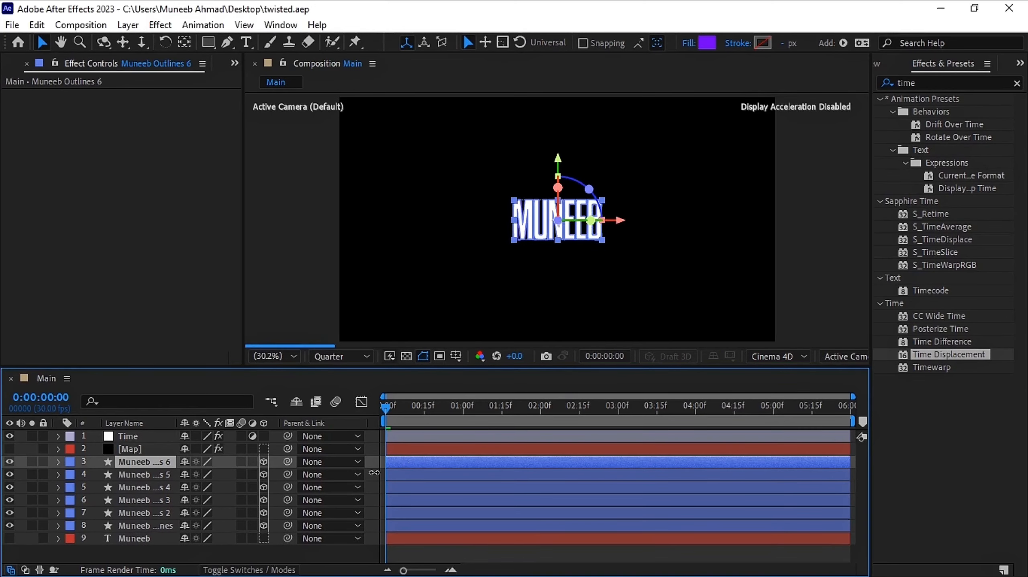
Rename the six shape layers M, u, n, e, e, b from bottom to top
click(137, 526)
key(Return)
text(M)
key(Return)
click(138, 512)
key(Return)
text(u)
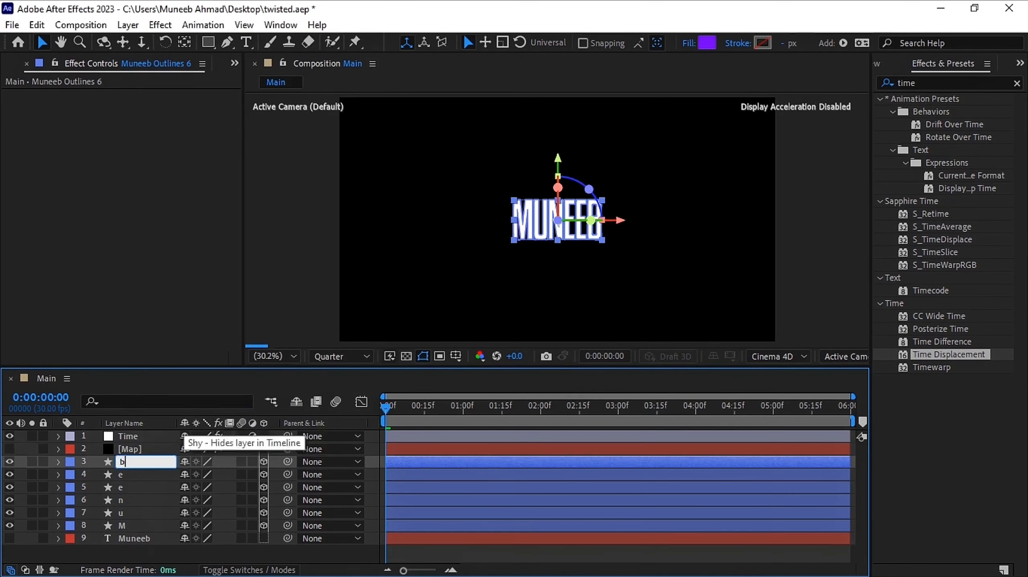
In layer M, delete every letter group except M from its contents
click(59, 526)
click(72, 507)
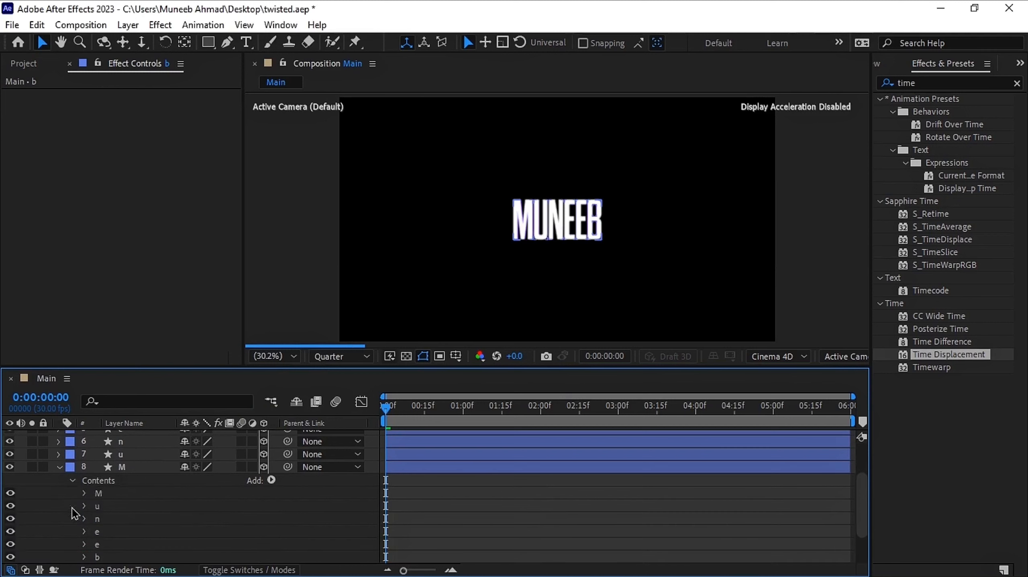
click(101, 507)
shift+click(122, 557)
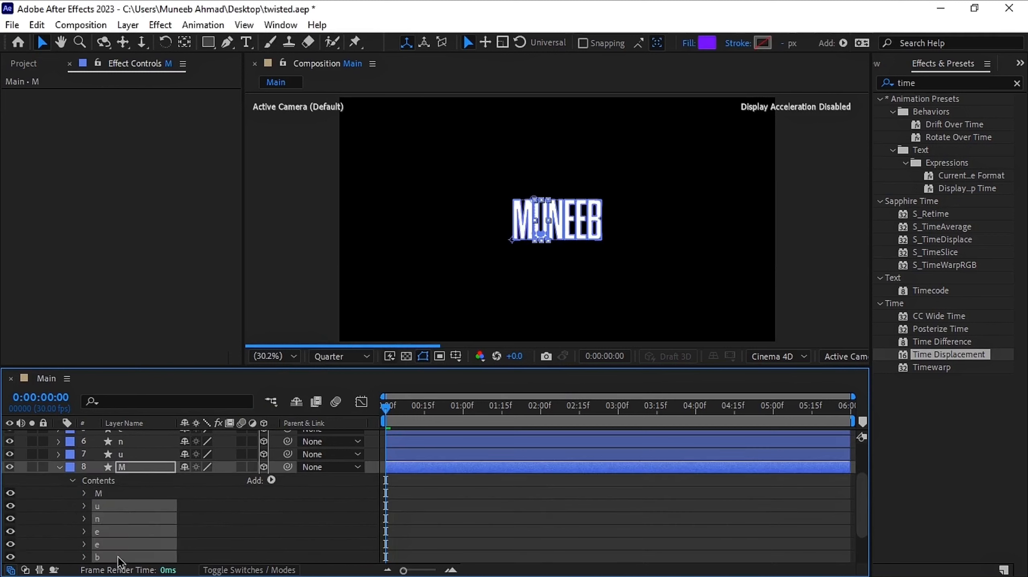
key(Delete)
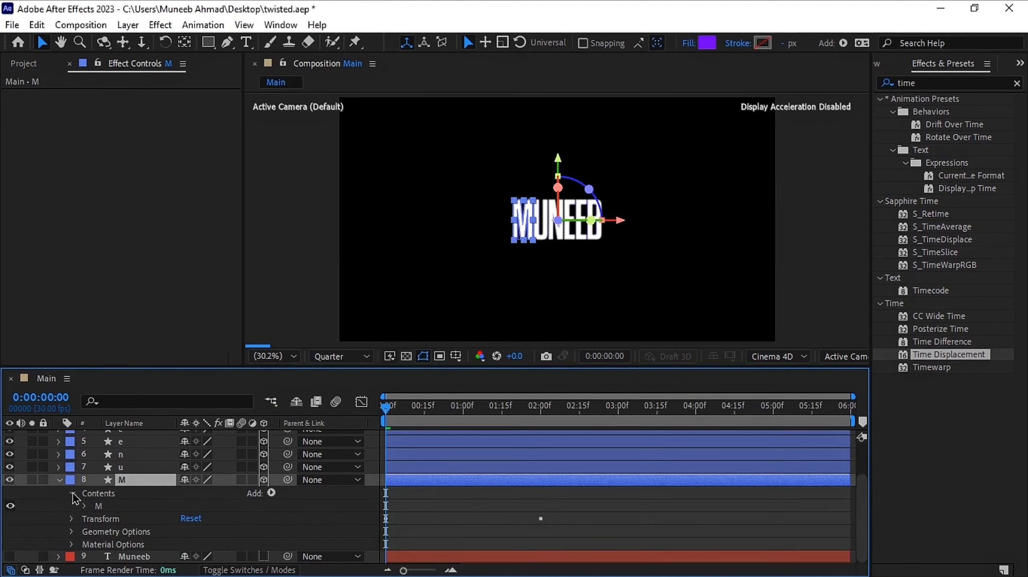
In layer u, delete every letter group except u from its contents
click(59, 481)
click(58, 513)
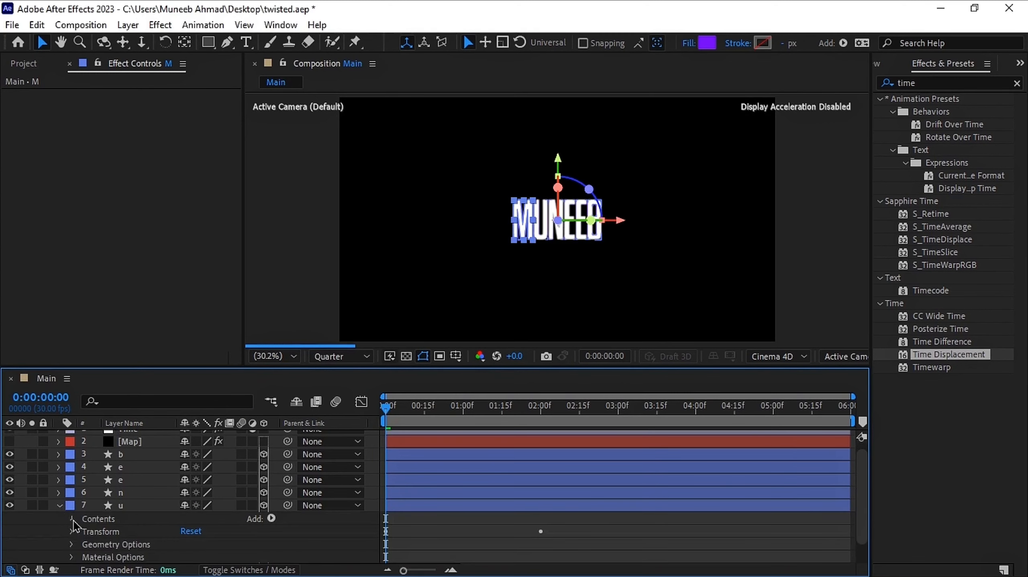
click(72, 521)
click(99, 495)
click(102, 509)
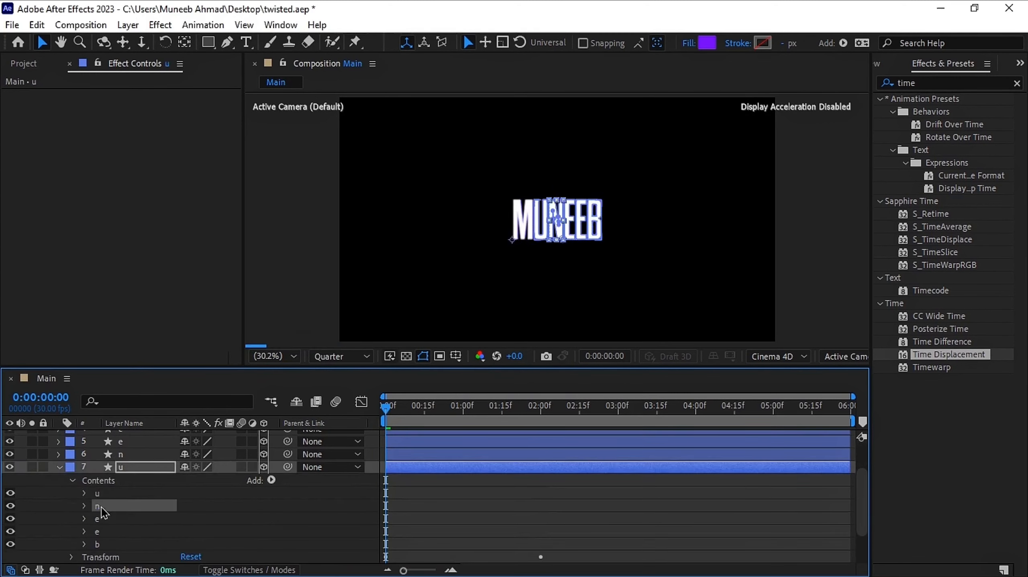
shift+click(113, 546)
key(Delete)
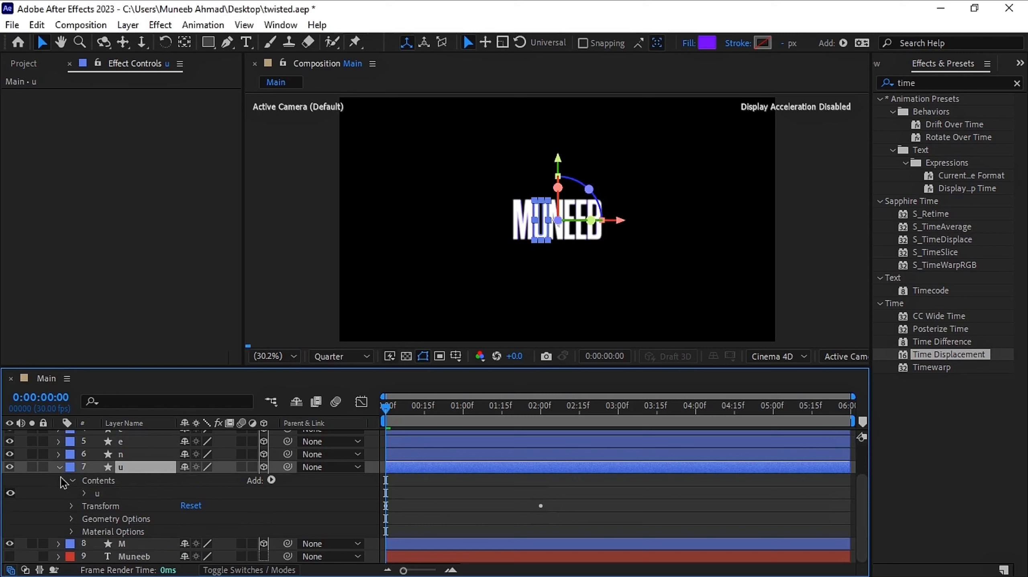
In layer n, delete every letter group except n from its contents
click(59, 469)
click(58, 501)
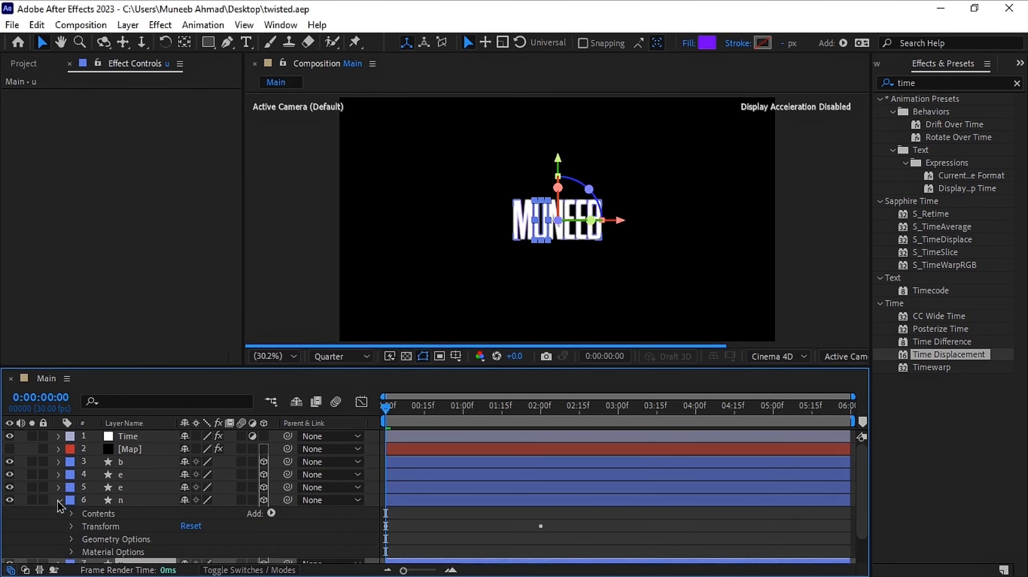
click(72, 514)
click(104, 494)
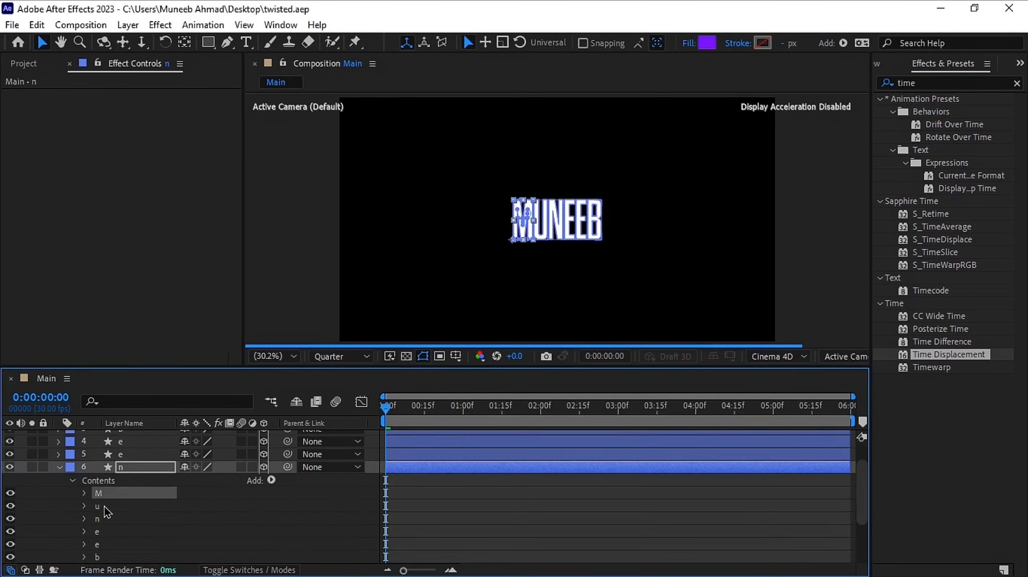
key(Delete)
click(105, 495)
key(Delete)
click(107, 506)
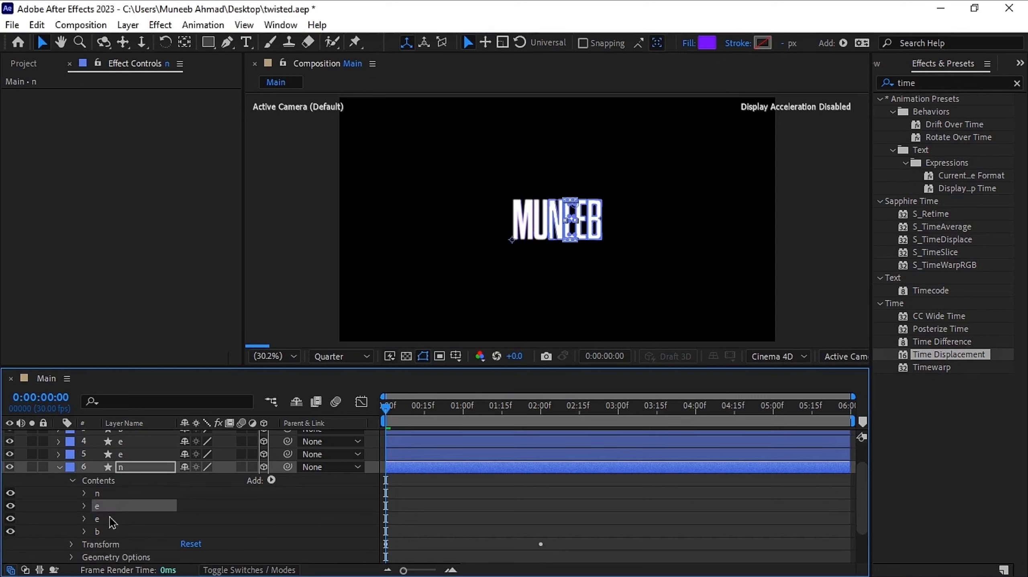
ctrl+click(112, 532)
ctrl+click(116, 516)
key(Delete)
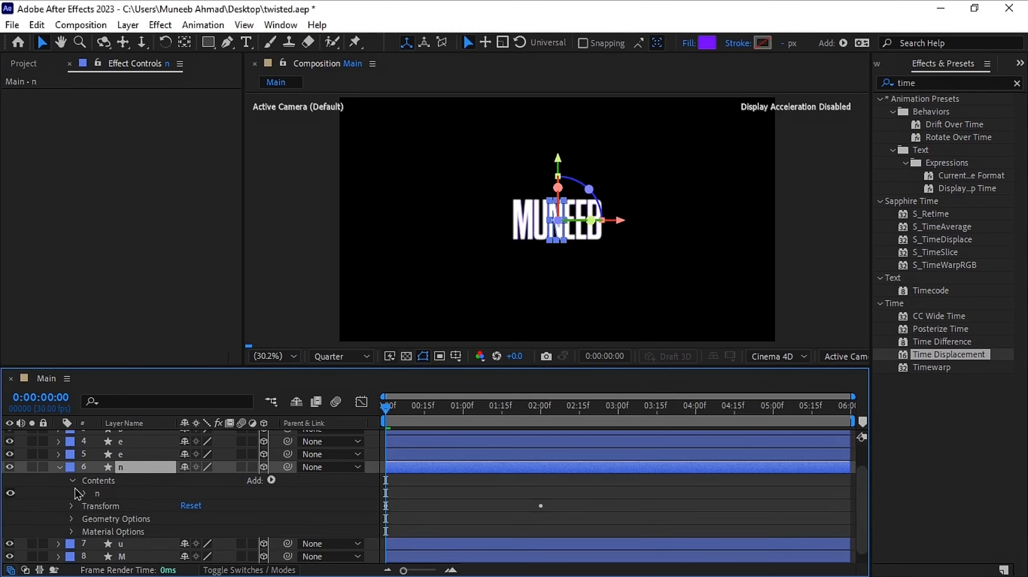
In the upper e layer, delete the other letter groups so only one e remains
click(59, 468)
click(59, 488)
click(71, 501)
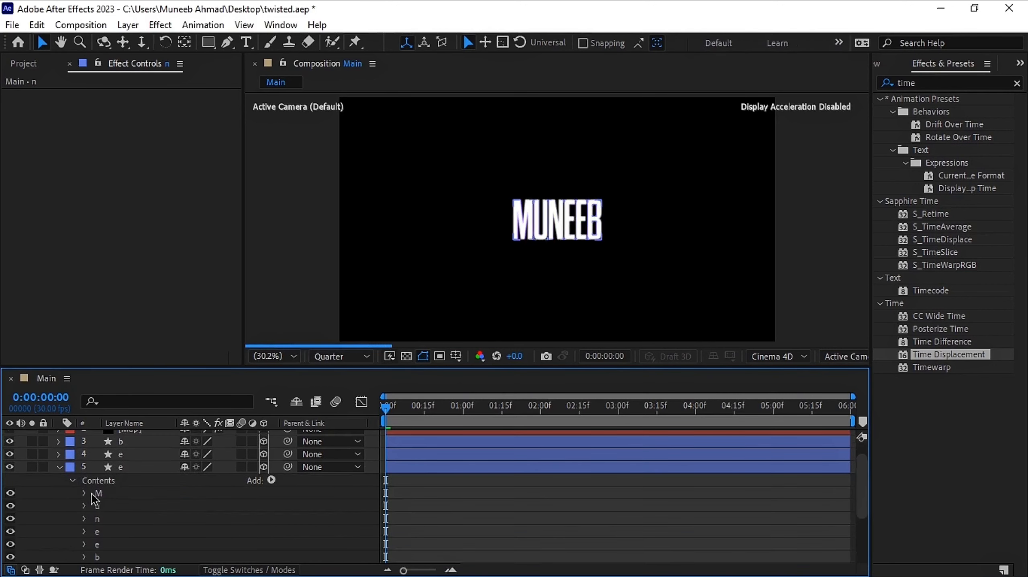
click(106, 493)
shift+click(109, 520)
key(Delete)
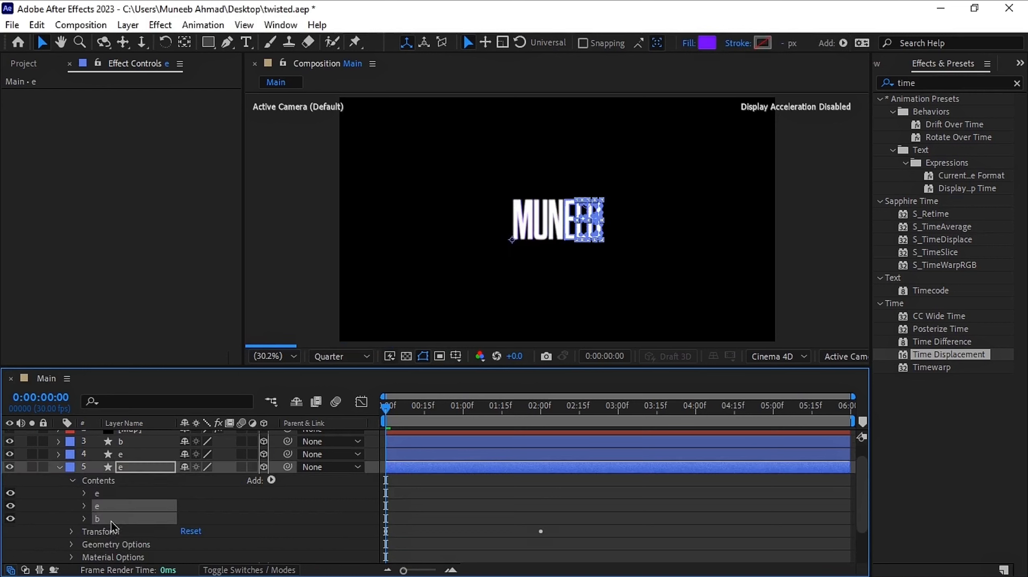
click(60, 468)
In the lower e layer, delete every letter group except the second e
click(60, 474)
click(72, 487)
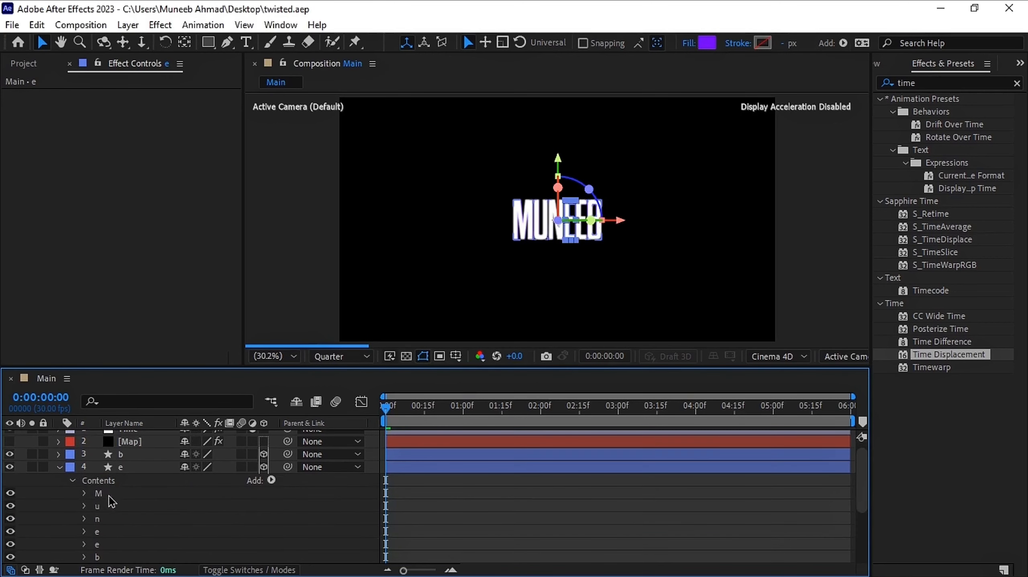
click(106, 493)
shift+click(110, 532)
key(Delete)
click(72, 480)
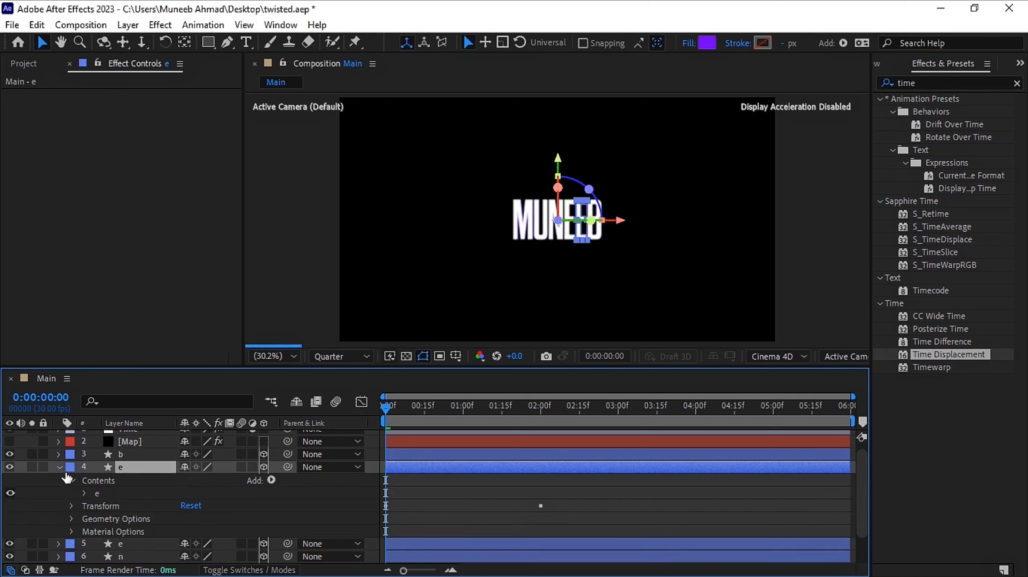
In layer b, delete every letter group except b, undoing an accidental deletion of the whole layer
click(60, 466)
click(59, 465)
click(105, 489)
key(Delete)
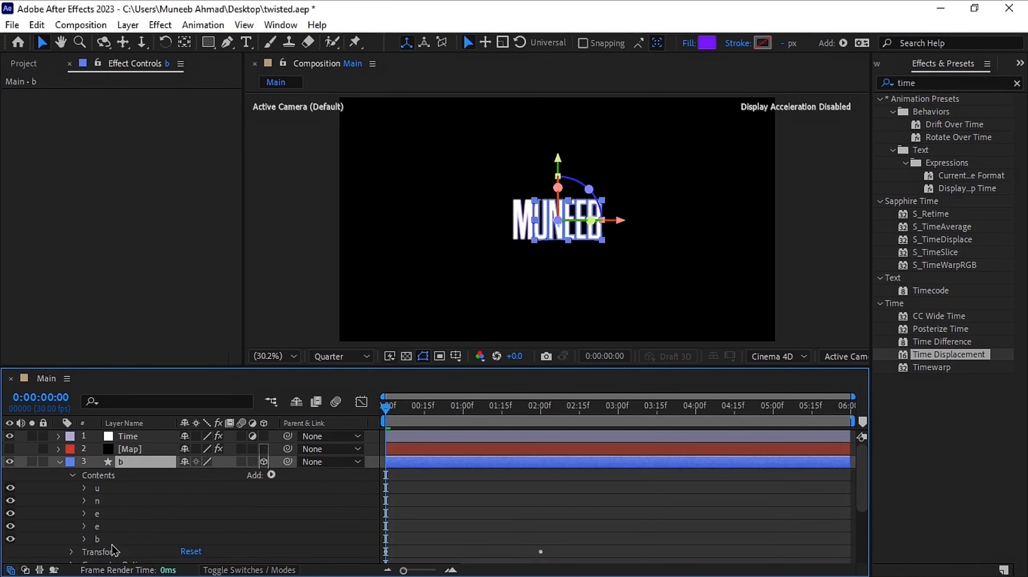
key(Delete)
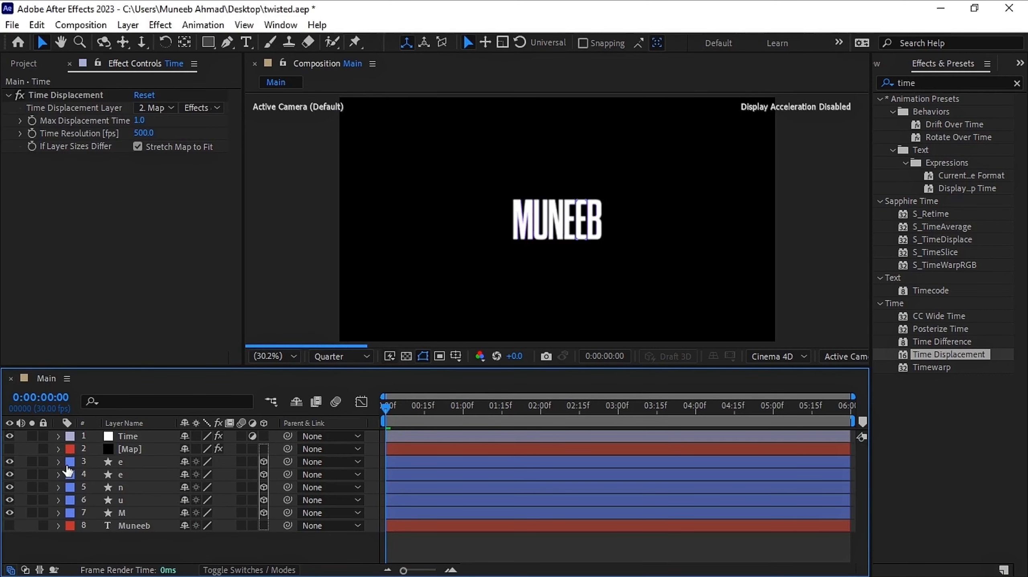
key(ctrl+z)
click(59, 462)
click(72, 476)
click(85, 488)
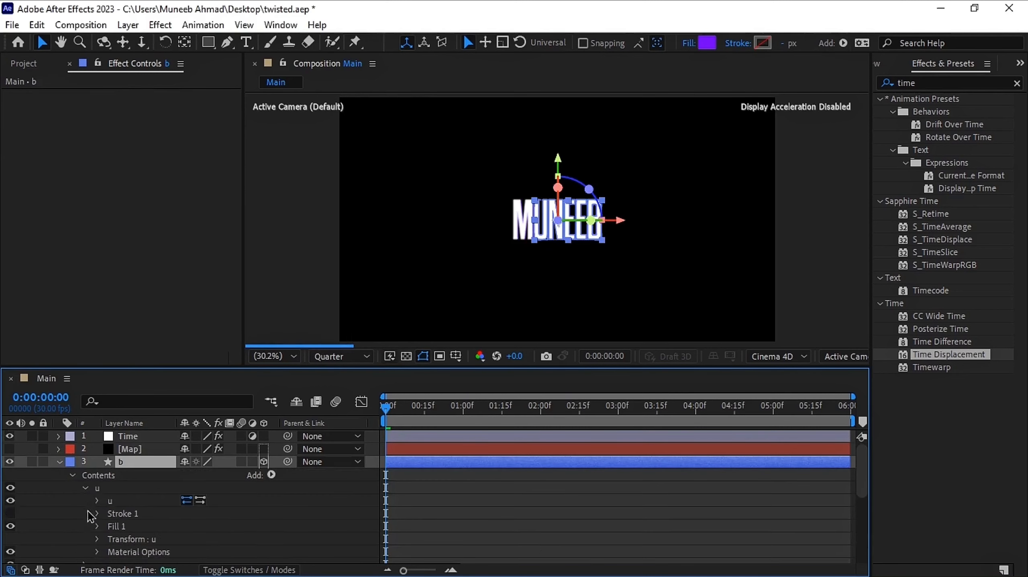
click(85, 488)
click(98, 488)
ctrl+click(109, 527)
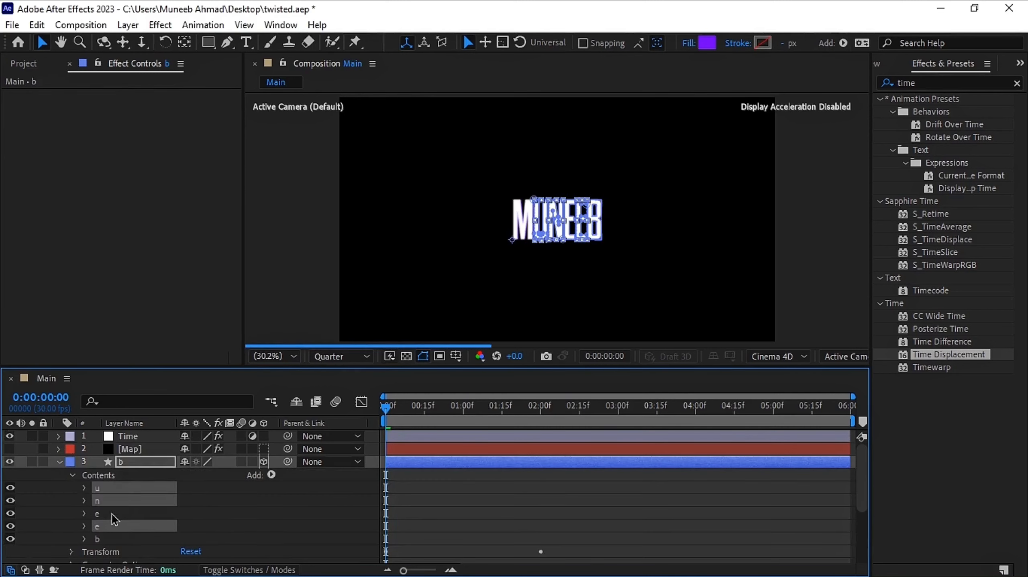
ctrl+click(114, 519)
click(59, 462)
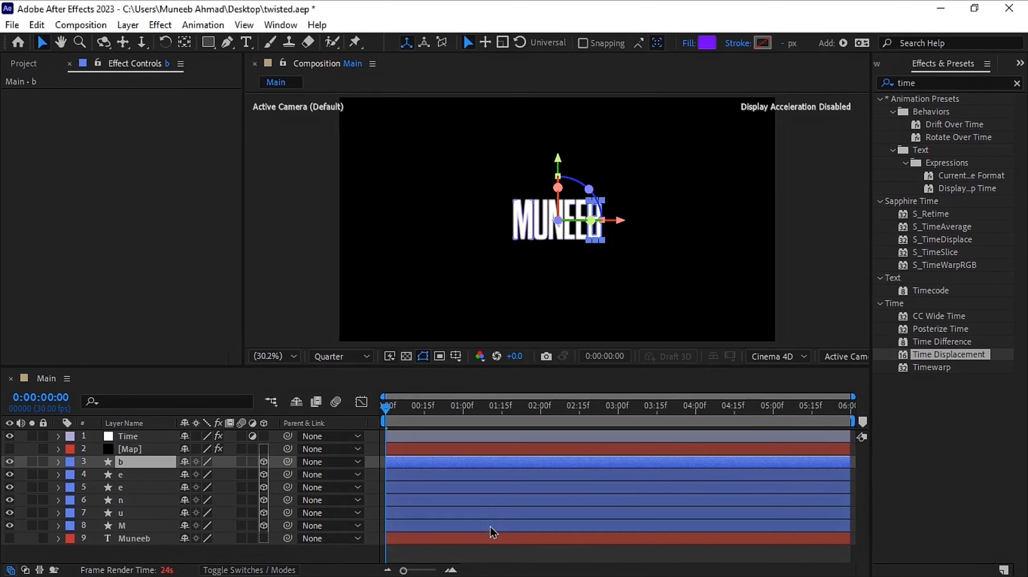
Center layer M's anchor point on its letter
click(490, 526)
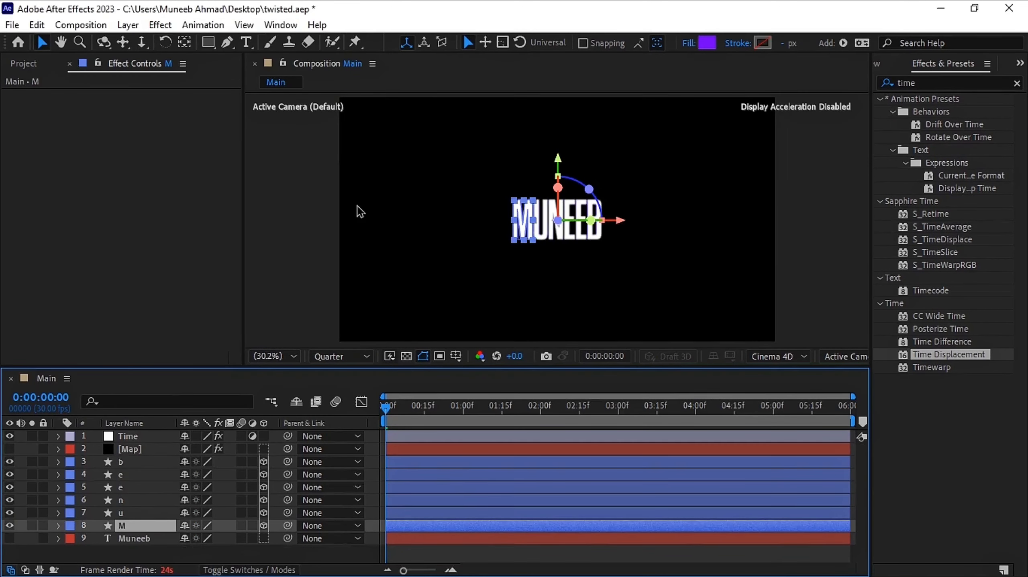
ctrl+double_click(190, 45)
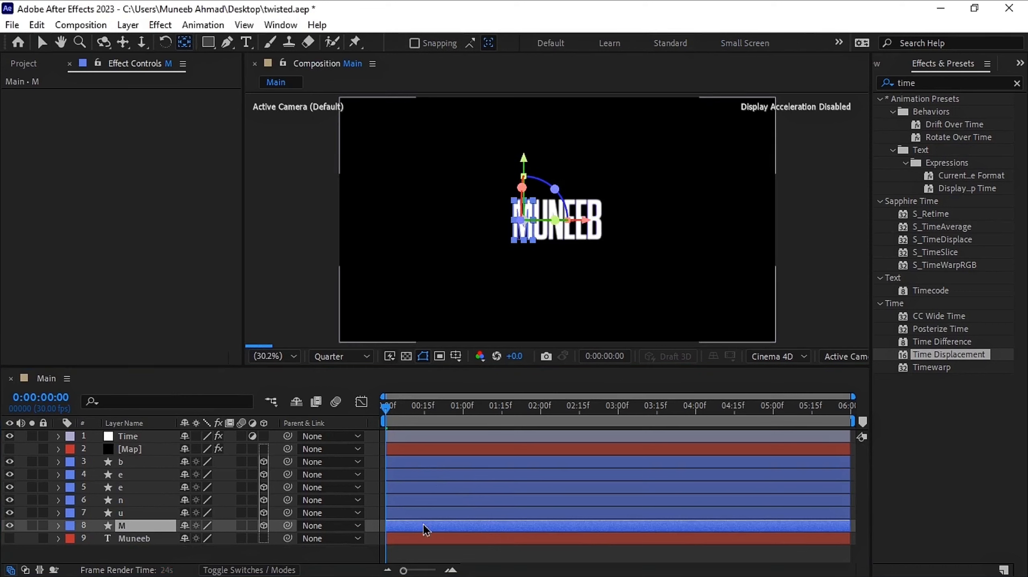
Center the anchor points of layers u, n, e, e and b on their letters
click(436, 510)
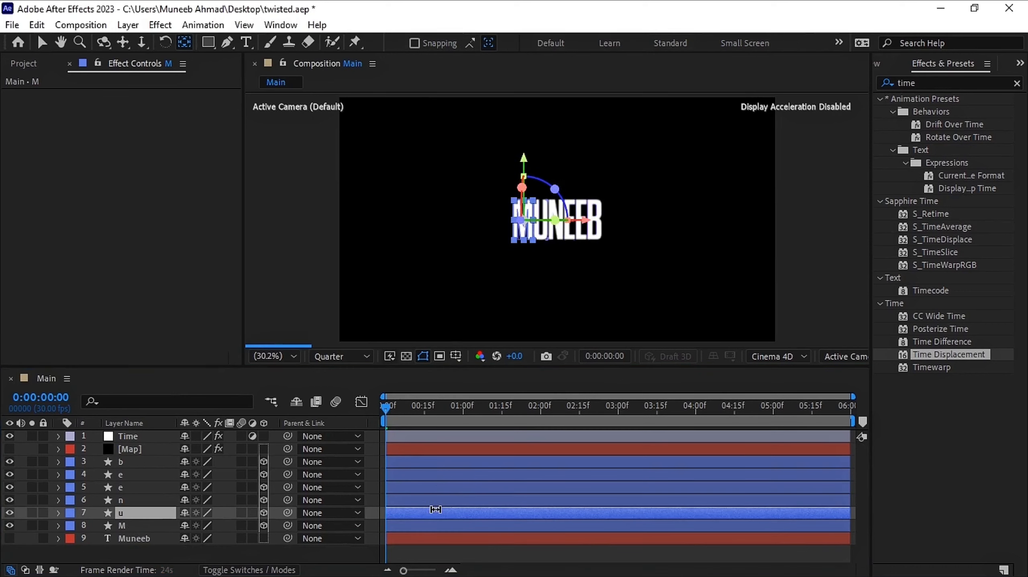
key(ctrl+Up)
key(ctrl+Up)
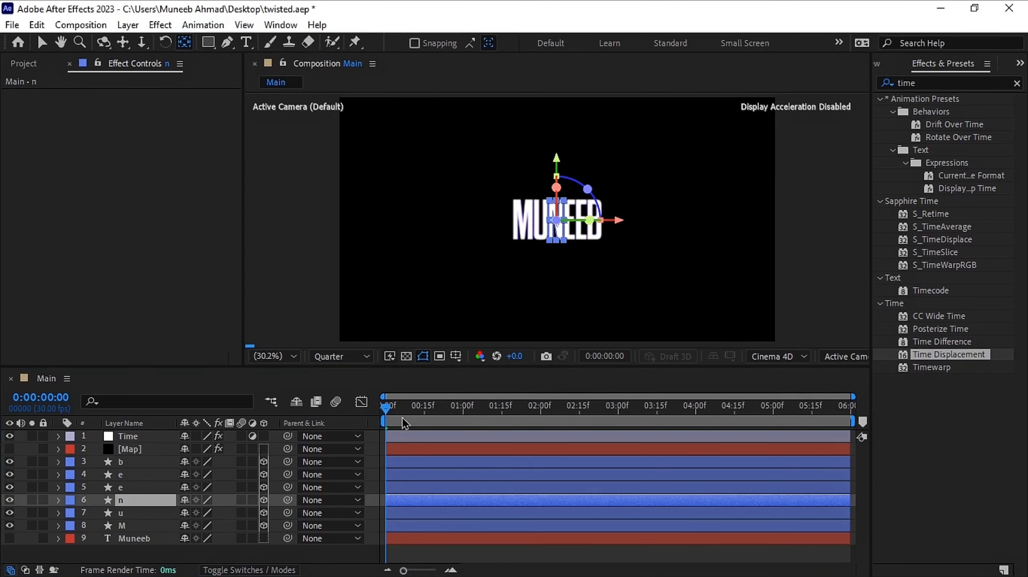
key(ctrl+Up)
key(ctrl+Up)
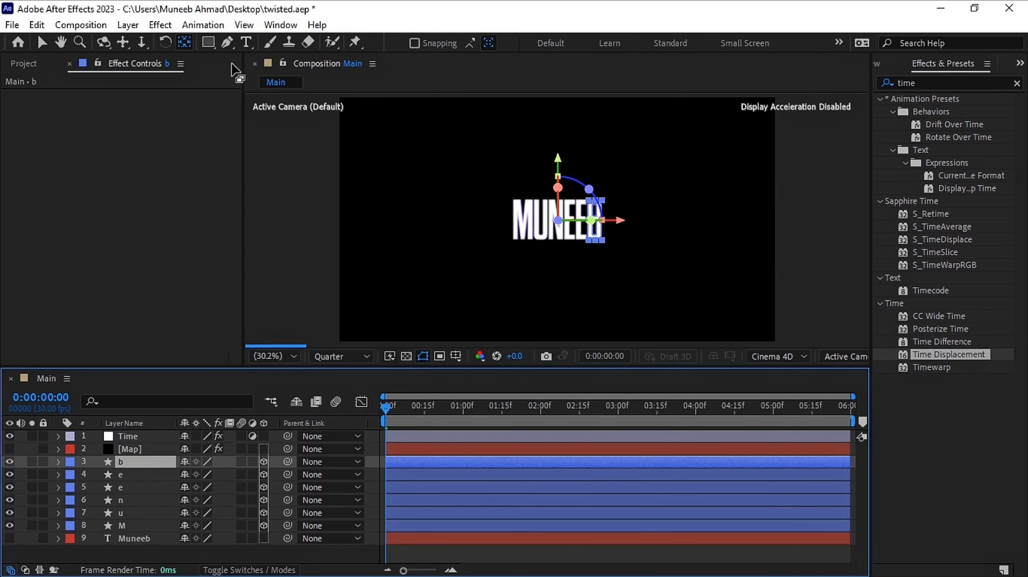
Select the six letter layers and reveal their Y Rotation keyframes
click(358, 561)
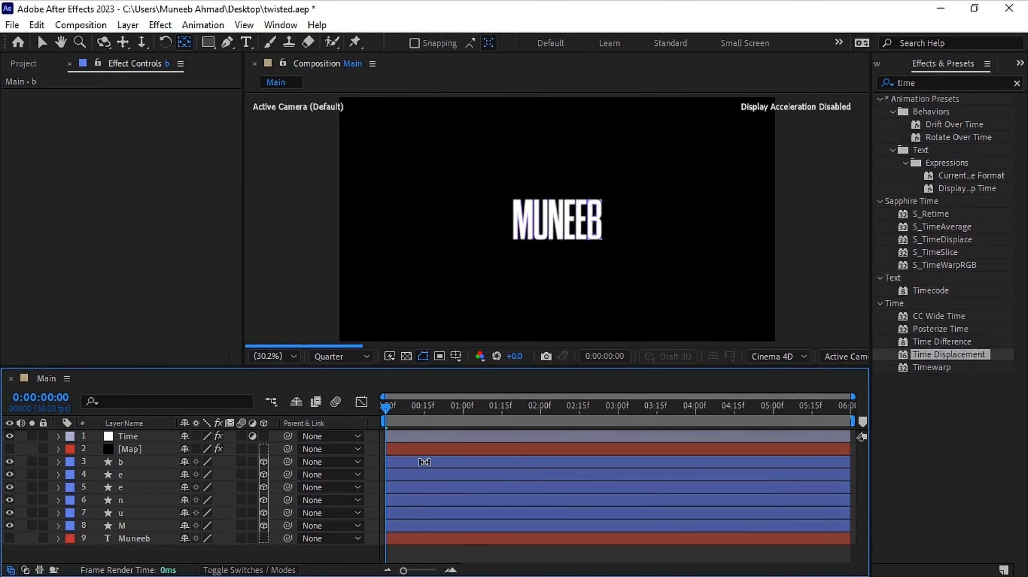
click(424, 462)
ctrl+click(429, 526)
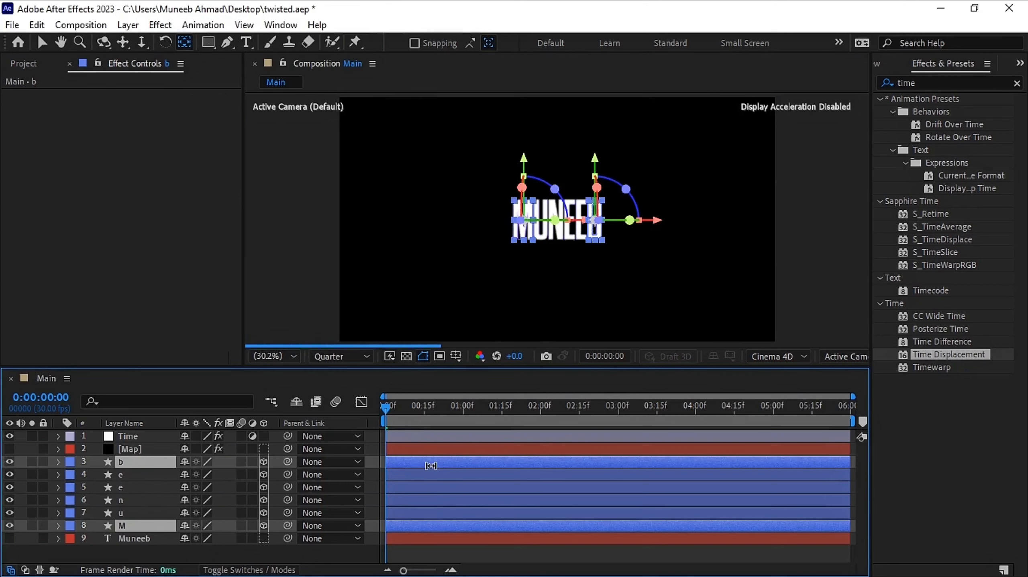
shift+click(449, 529)
key(u)
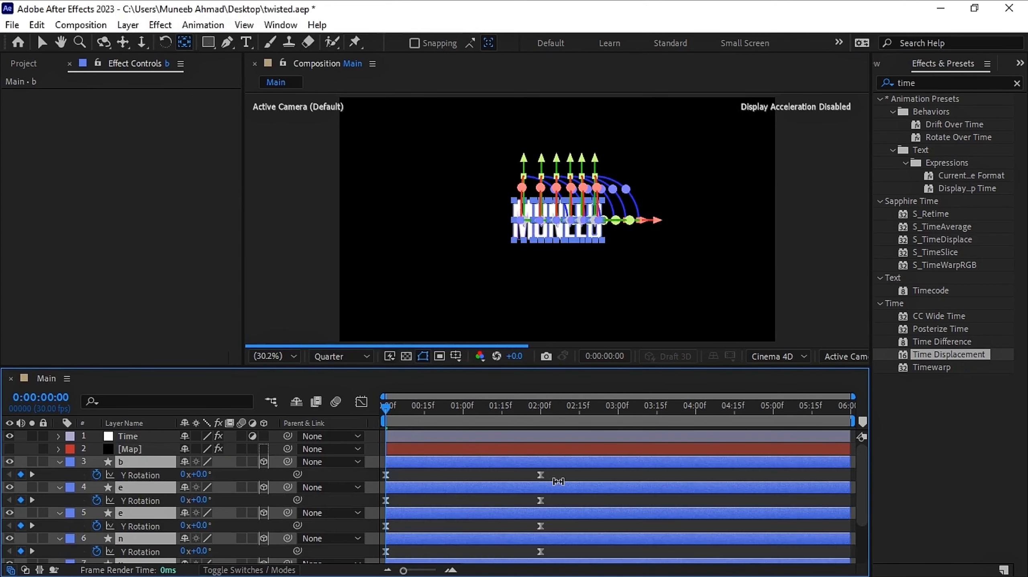
drag(619, 370, 612, 307)
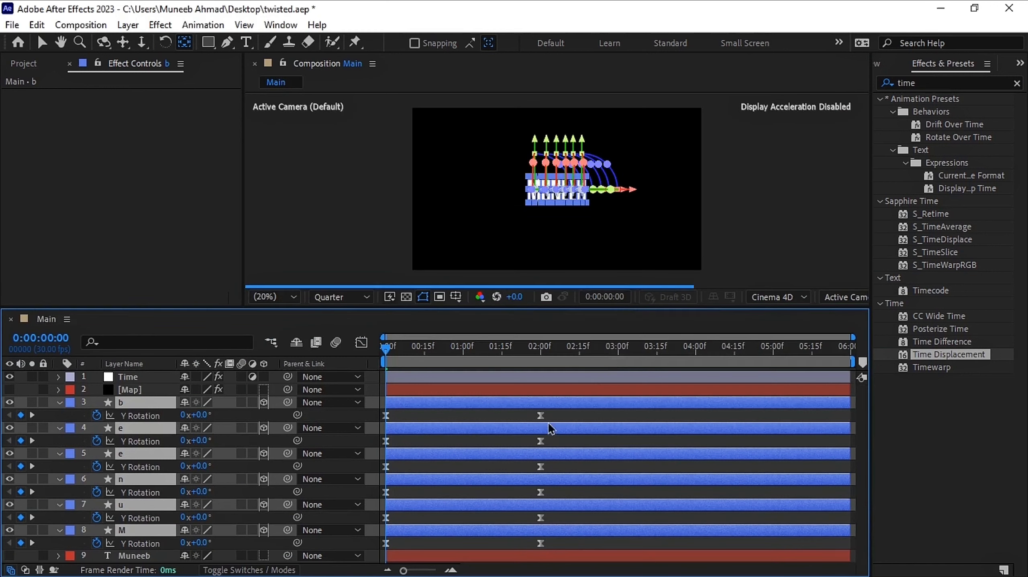
Stagger the letters' Y Rotation keyframes so each letter from M to b starts slightly later than the previous one
drag(567, 522, 394, 519)
drag(553, 495, 389, 496)
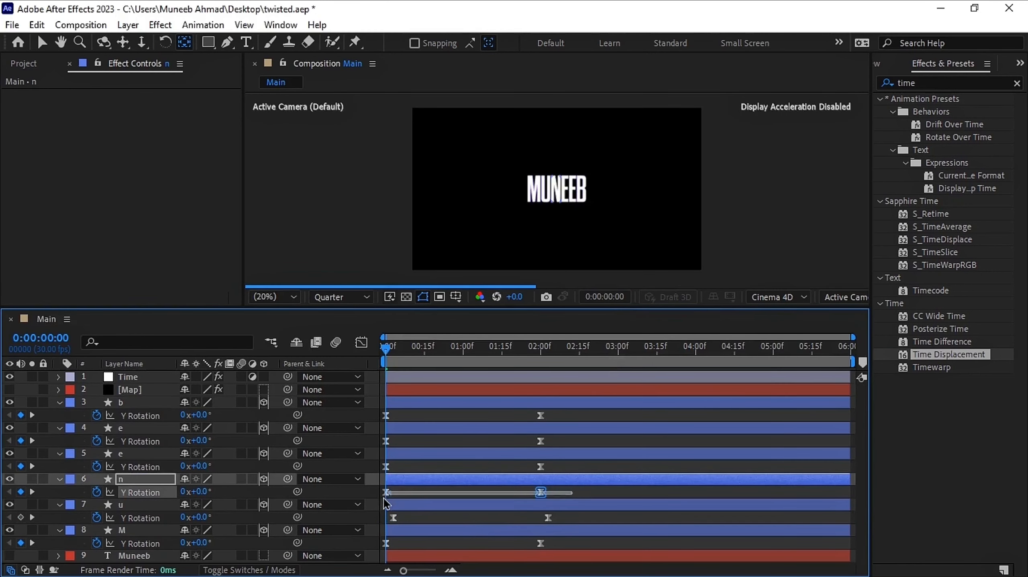
drag(541, 492, 389, 478)
drag(540, 466, 384, 446)
click(703, 445)
drag(385, 441, 417, 444)
drag(382, 412, 588, 418)
click(588, 418)
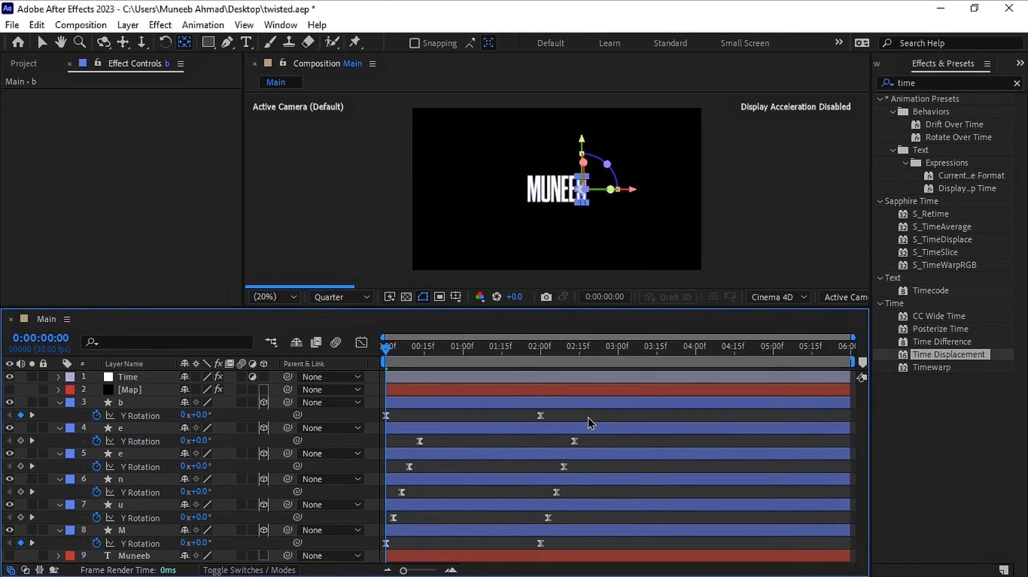
key(ctrl+z)
key(ctrl+z)
drag(386, 415, 428, 417)
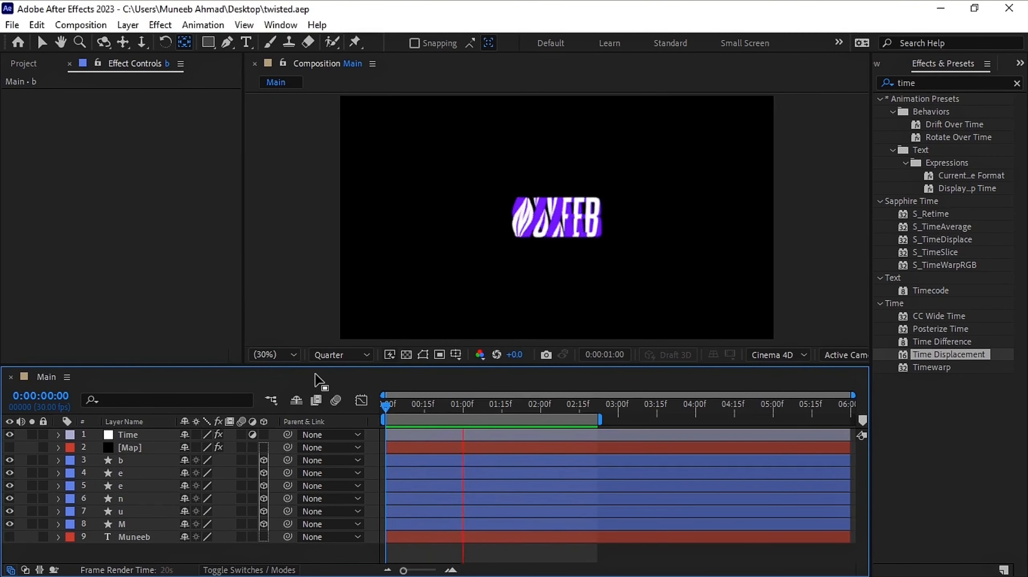
Set the Time layer's Time Displacement Max Displacement Time to 0.5
key(space)
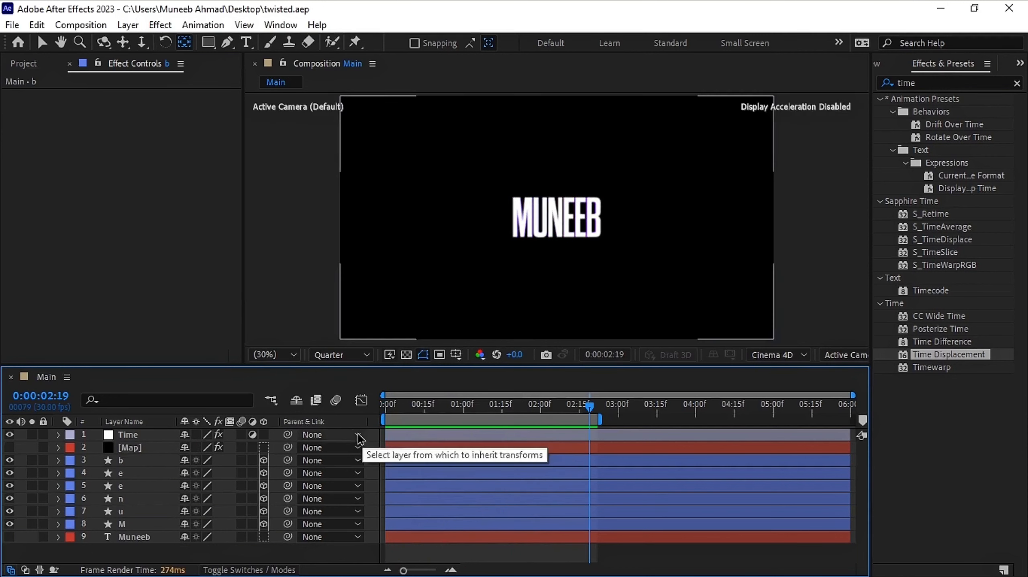
click(128, 435)
click(142, 121)
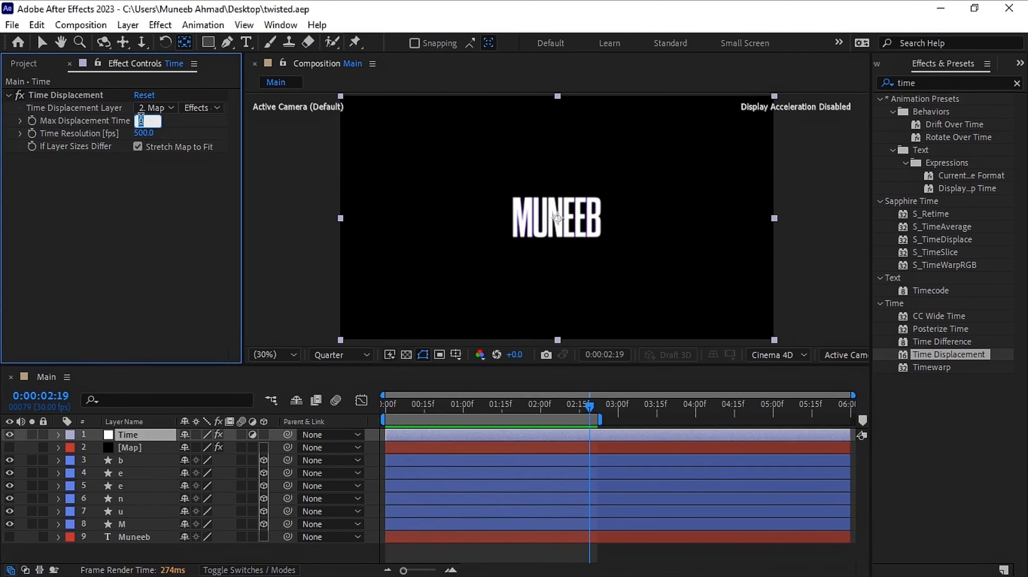
text(0.5)
key(Return)
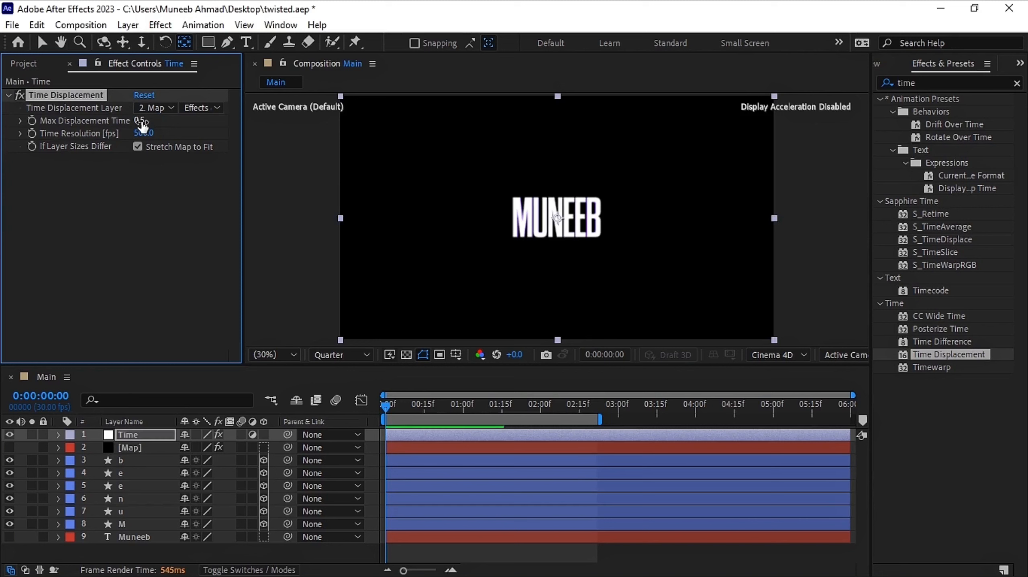
Play the animation from the start to review it
click(388, 410)
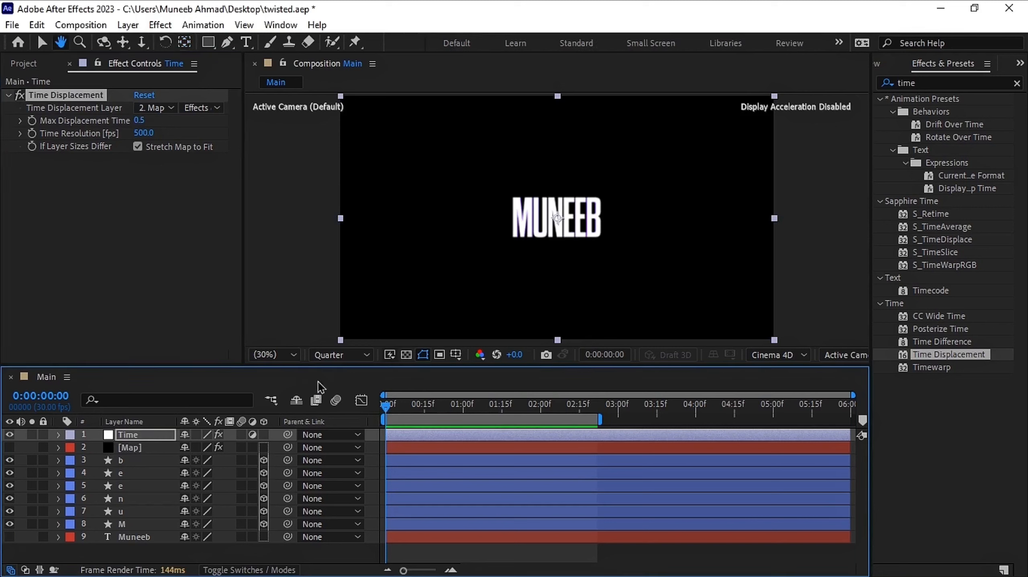
key(space)
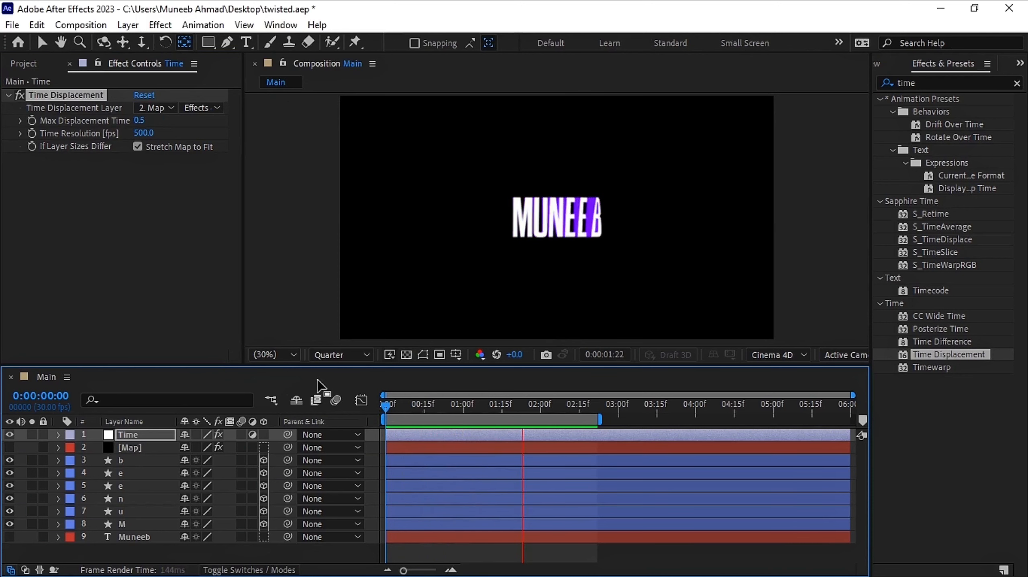